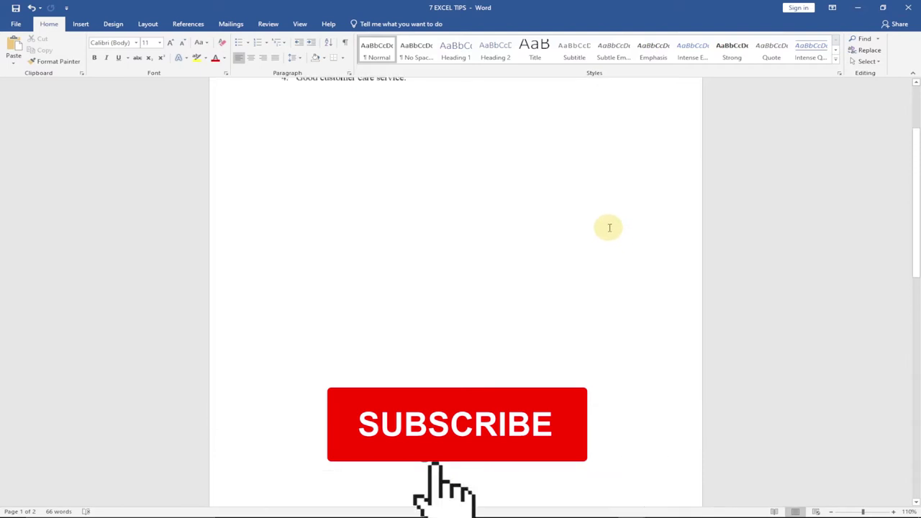
Examine the numbered KEYS TO SUCCESS list at 150% zoom, highlighting its first item
{"action": "key", "text": "ctrl+shift+Home"}
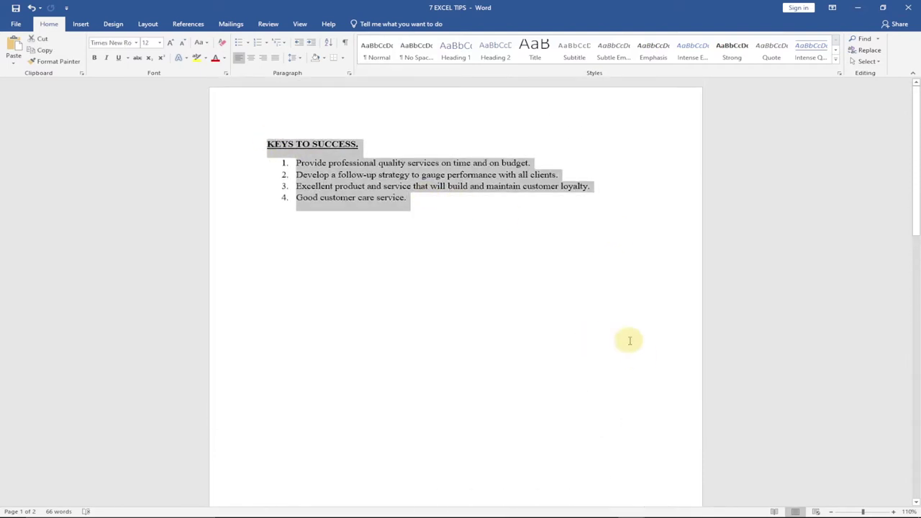
{"action": "left_click", "coordinate": [893, 512]}
{"action": "left_click", "coordinate": [893, 512]}
{"action": "left_click", "coordinate": [893, 511]}
{"action": "left_click", "coordinate": [893, 512]}
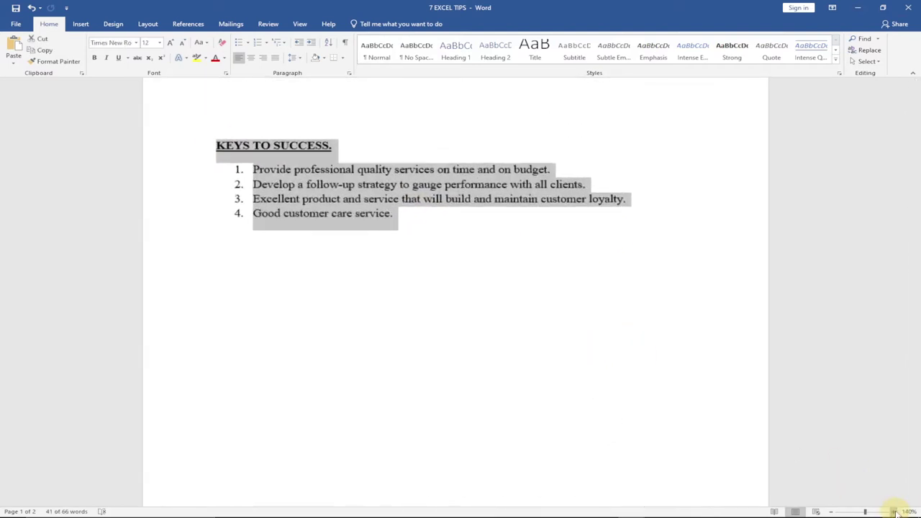
{"action": "left_click", "coordinate": [634, 398]}
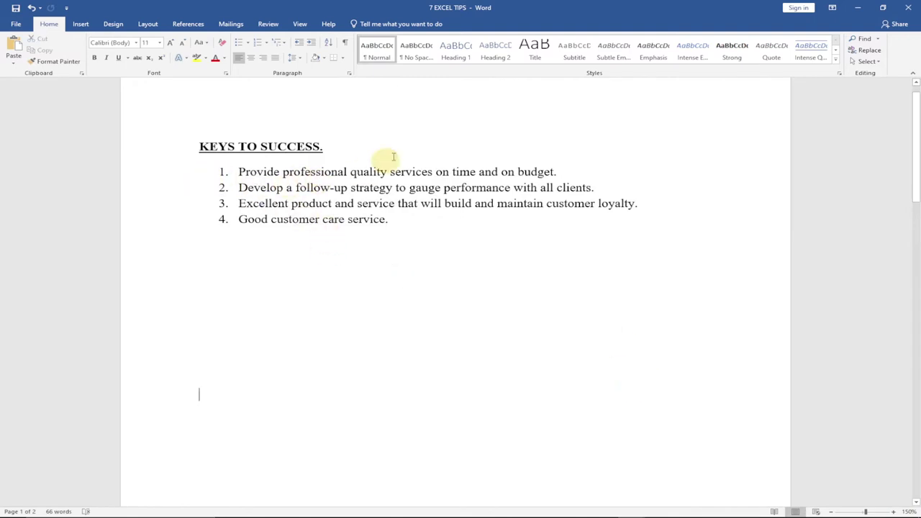
{"action": "left_click", "coordinate": [262, 172]}
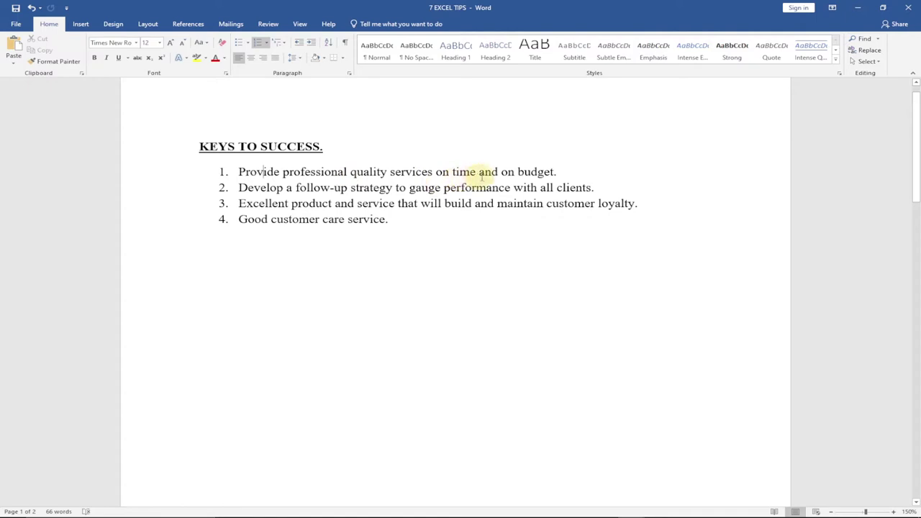
{"action": "left_click_drag", "start_coordinate": [566, 175], "coordinate": [238, 173]}
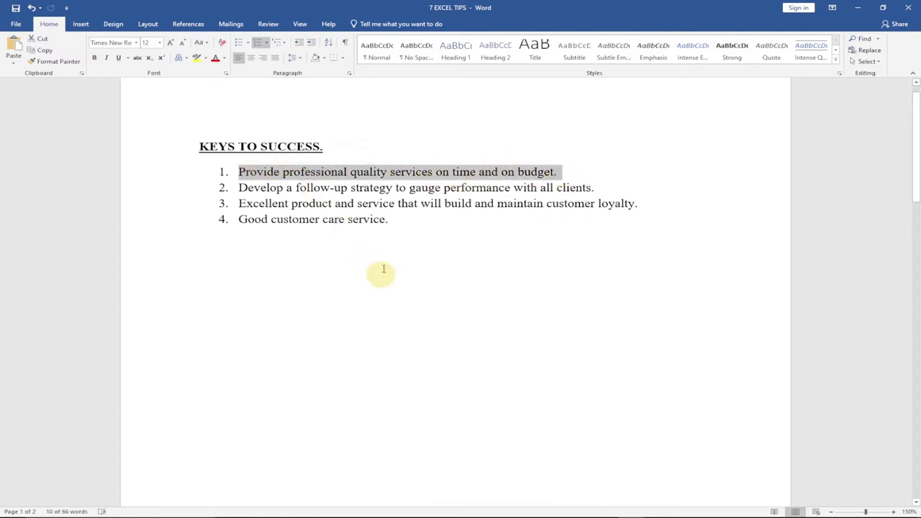
{"action": "left_click", "coordinate": [382, 261]}
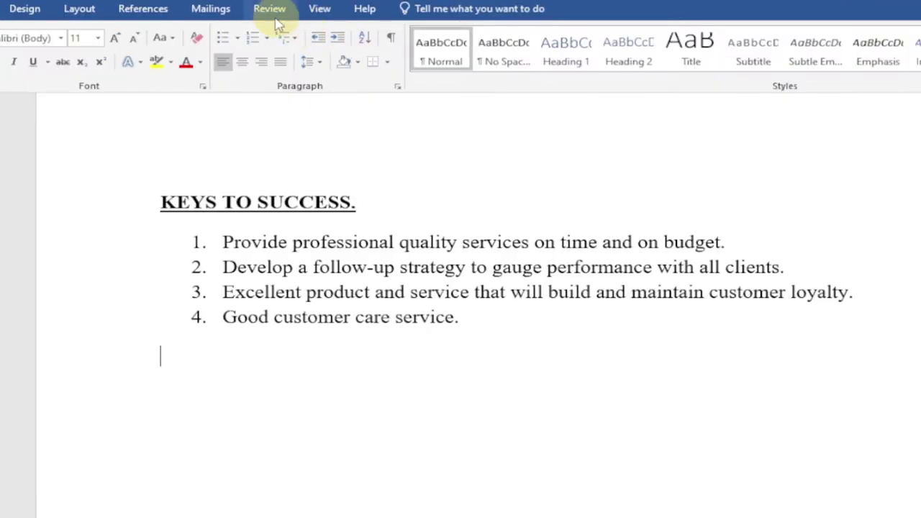
Start translating a selection and choose the first list item, "Provide professional quality services on time and on budget.", as the source text
{"action": "left_click", "coordinate": [273, 12]}
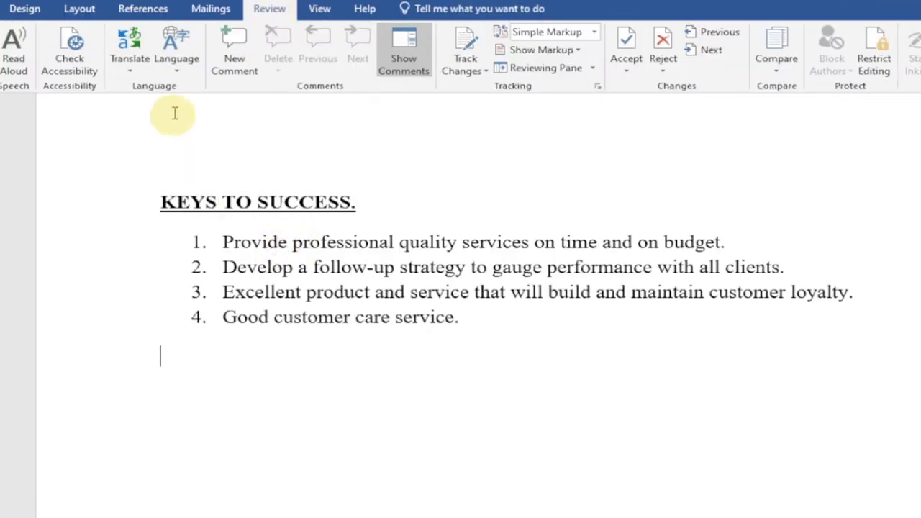
{"action": "left_click", "coordinate": [131, 72]}
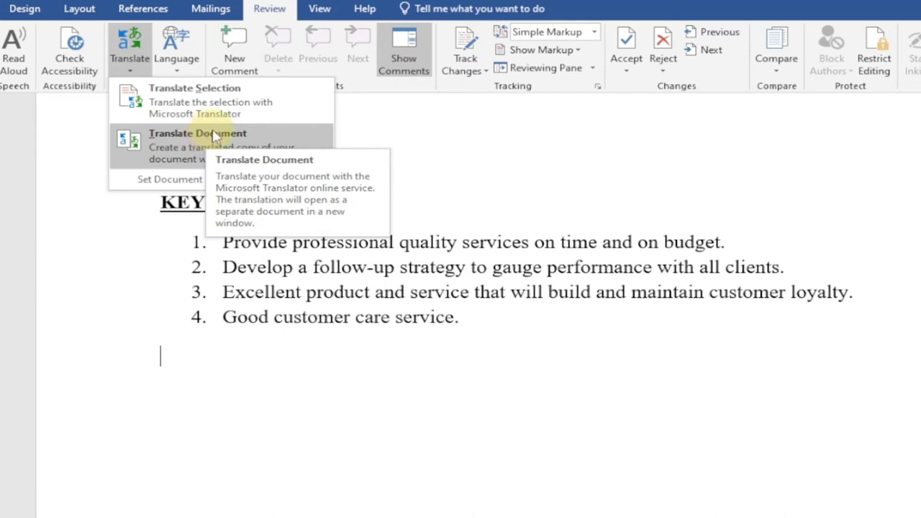
{"action": "left_click", "coordinate": [231, 109]}
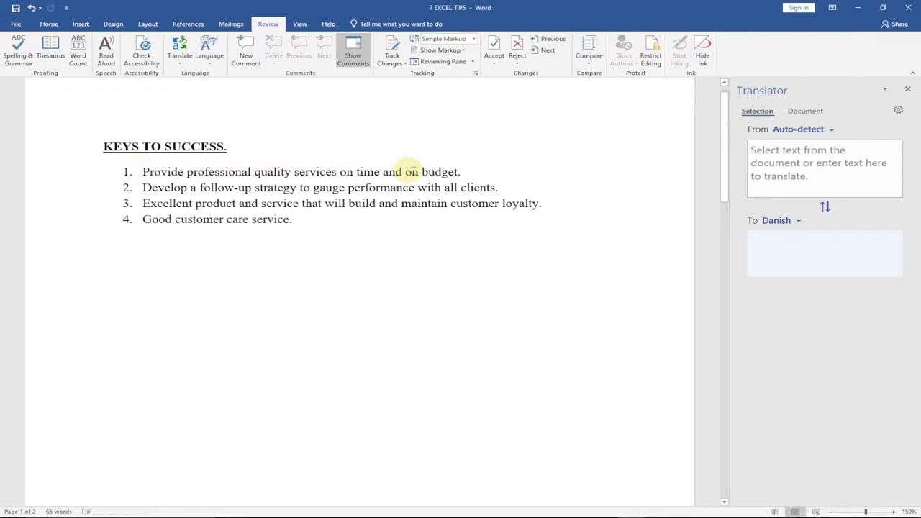
{"action": "left_click_drag", "start_coordinate": [464, 174], "coordinate": [150, 172]}
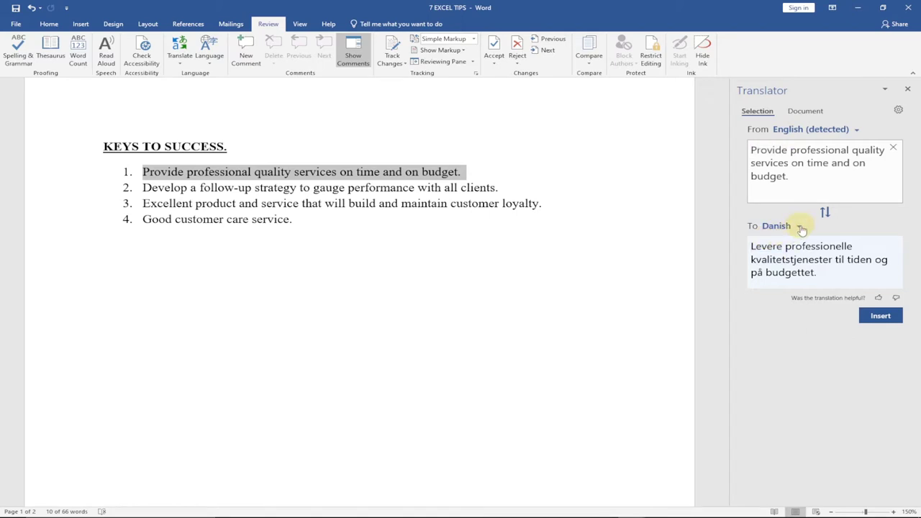
Preview the first list item's translation in Chinese (Literary)
{"action": "left_click", "coordinate": [798, 226]}
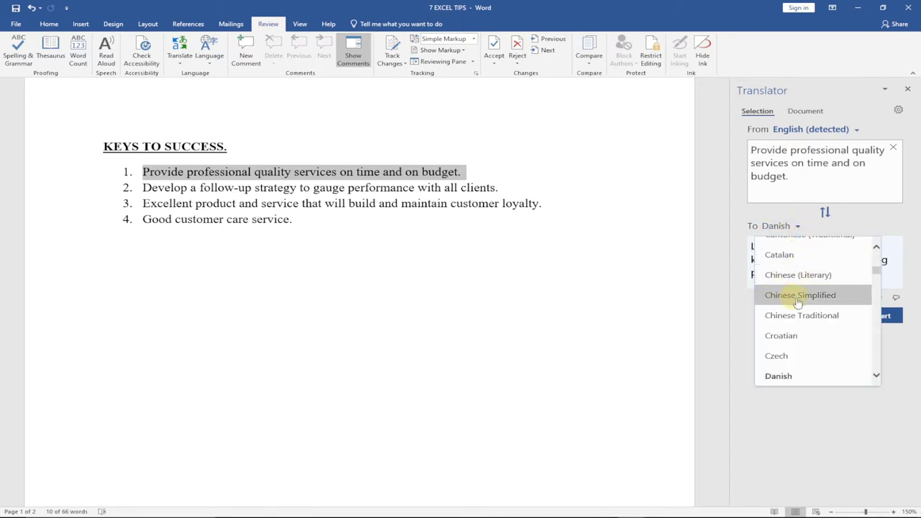
{"action": "left_click", "coordinate": [817, 277]}
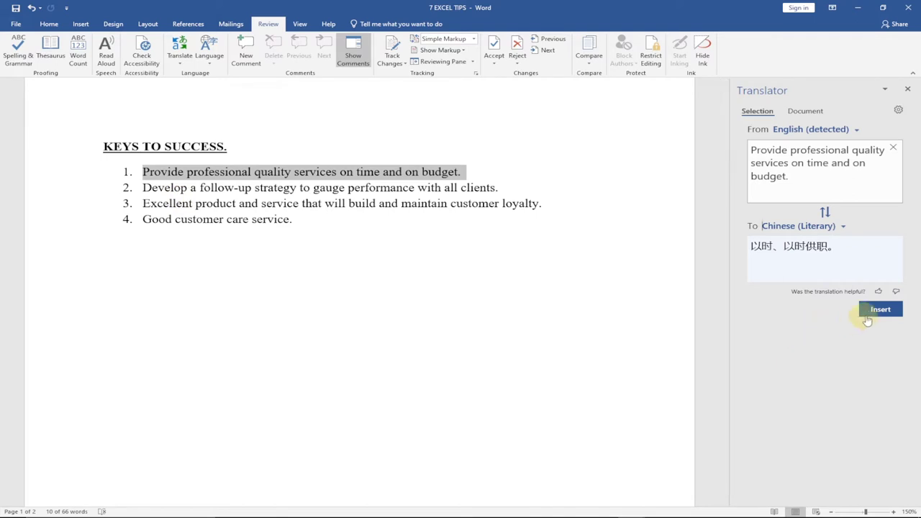
Replace the first list item with its Croatian translation
{"action": "left_click", "coordinate": [844, 229]}
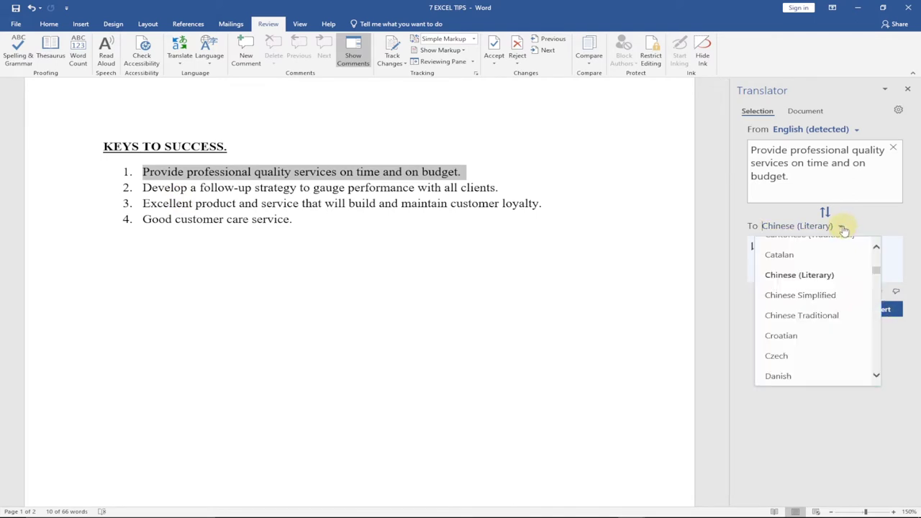
{"action": "left_click", "coordinate": [808, 336]}
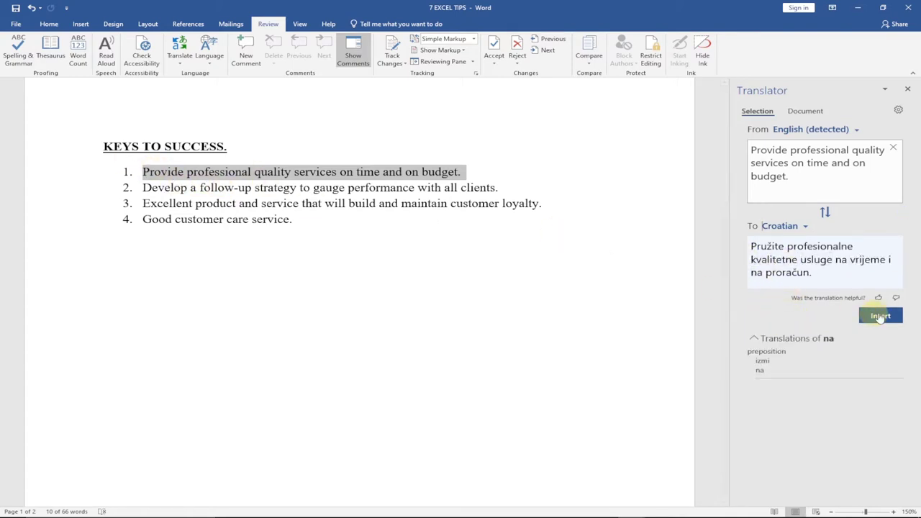
{"action": "left_click", "coordinate": [879, 317]}
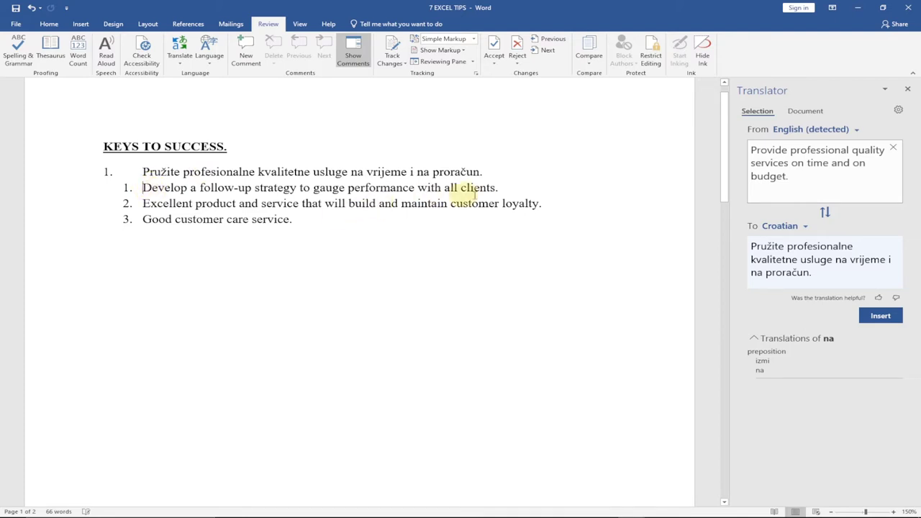
Translate the list item "Develop a follow-up strategy to gauge performance with all clients." into Dutch and insert the translation in its place
{"action": "left_click_drag", "start_coordinate": [498, 187], "coordinate": [138, 188]}
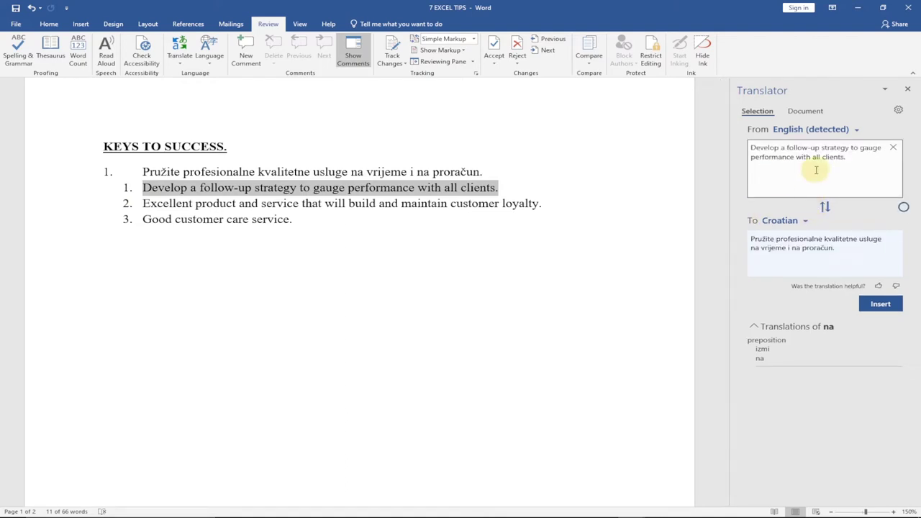
{"action": "left_click", "coordinate": [807, 224]}
{"action": "scroll", "coordinate": [802, 312], "scroll_direction": "down", "scroll_amount": 3}
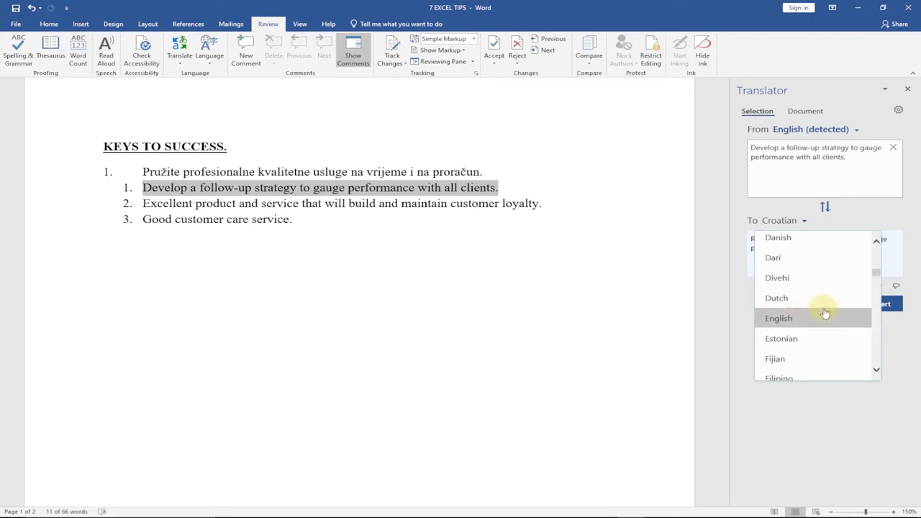
{"action": "left_click", "coordinate": [817, 304]}
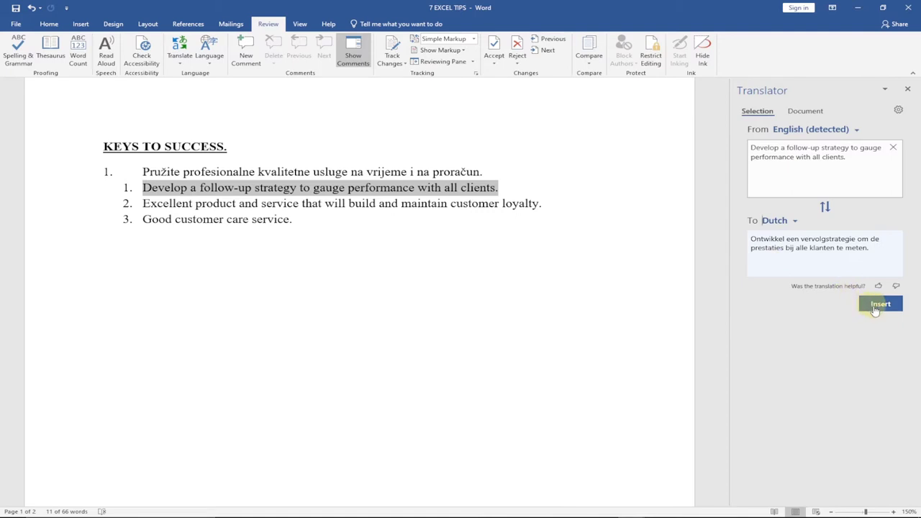
{"action": "left_click", "coordinate": [880, 305]}
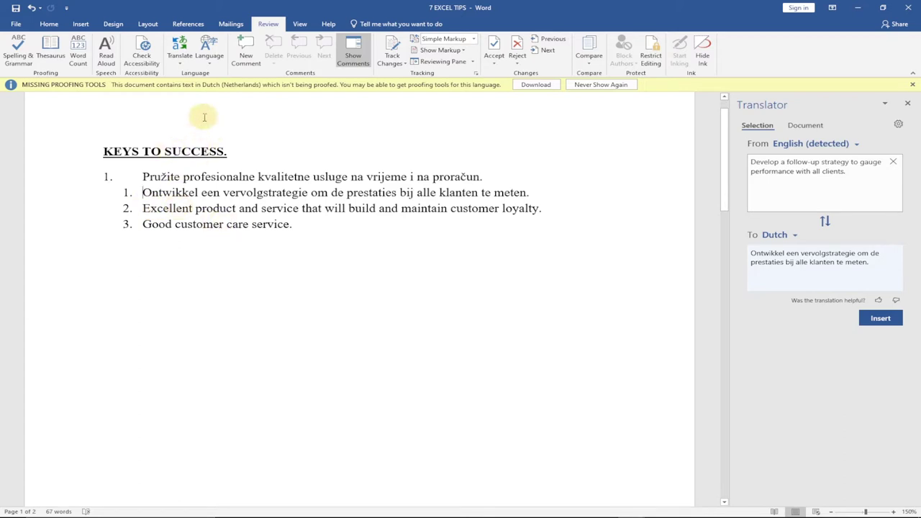
{"action": "left_click", "coordinate": [181, 63]}
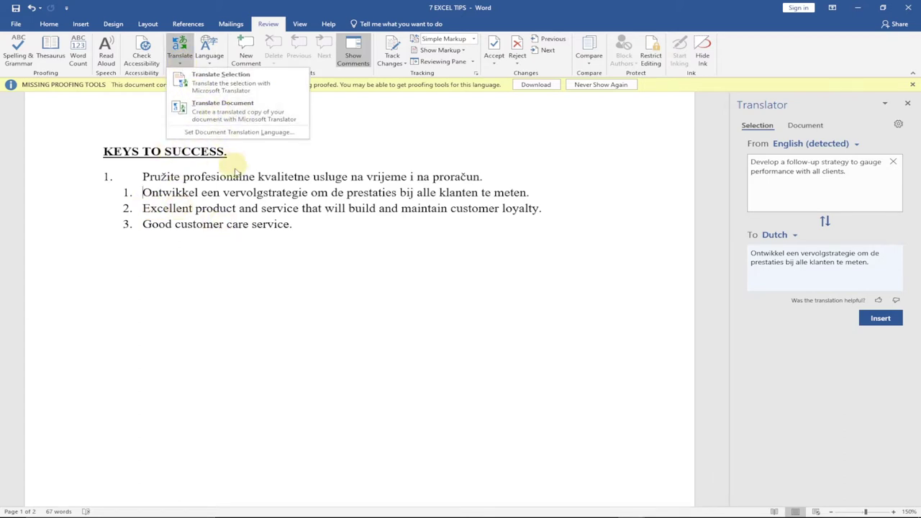
{"action": "left_click", "coordinate": [252, 214]}
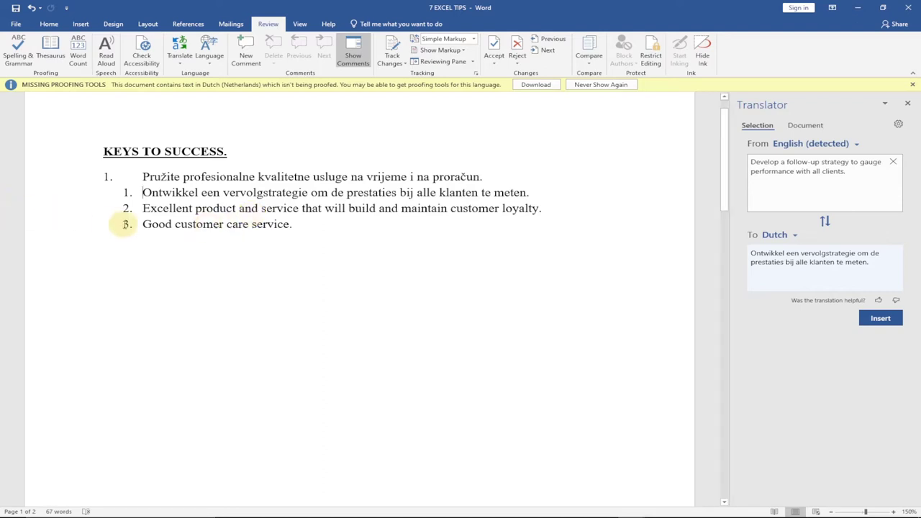
{"action": "left_click", "coordinate": [126, 224]}
{"action": "left_click", "coordinate": [220, 226]}
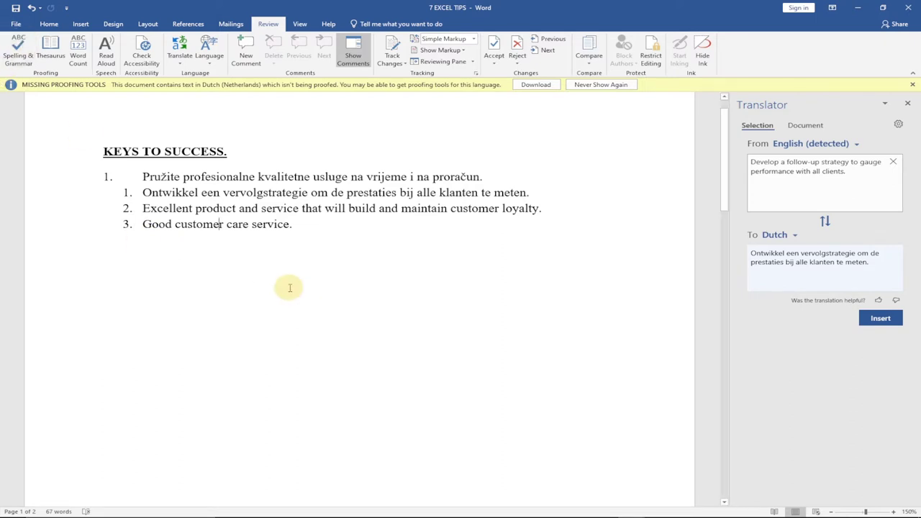
Pin the document "cv" from the springhill folder in the list of recent documents and return to the open document
{"action": "left_click", "coordinate": [15, 24]}
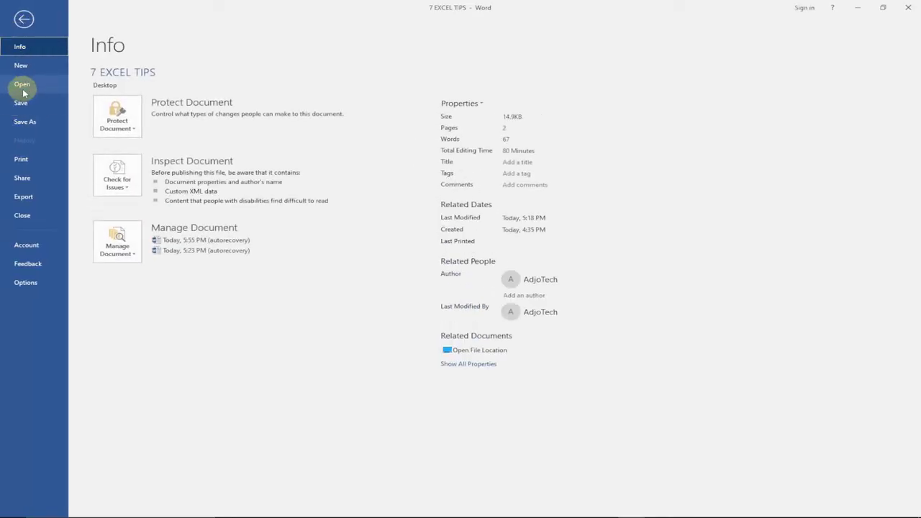
{"action": "left_click", "coordinate": [22, 86]}
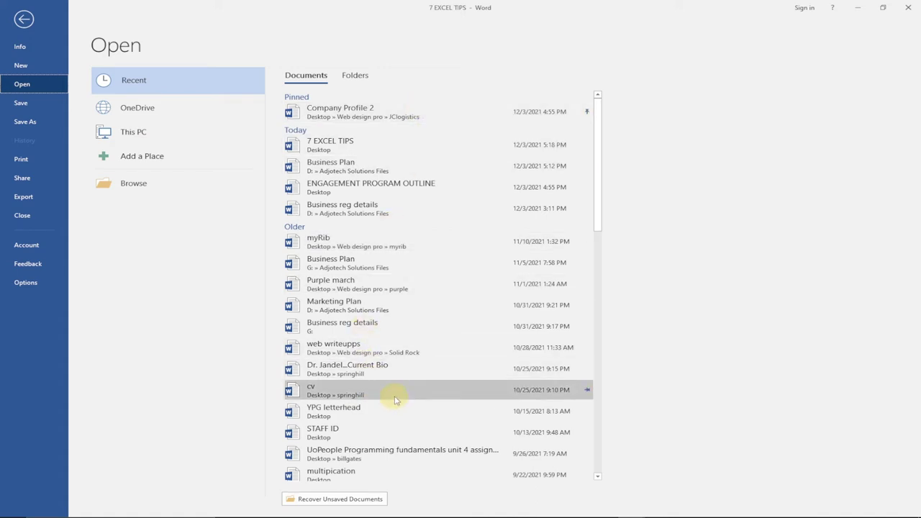
{"action": "left_click", "coordinate": [588, 391]}
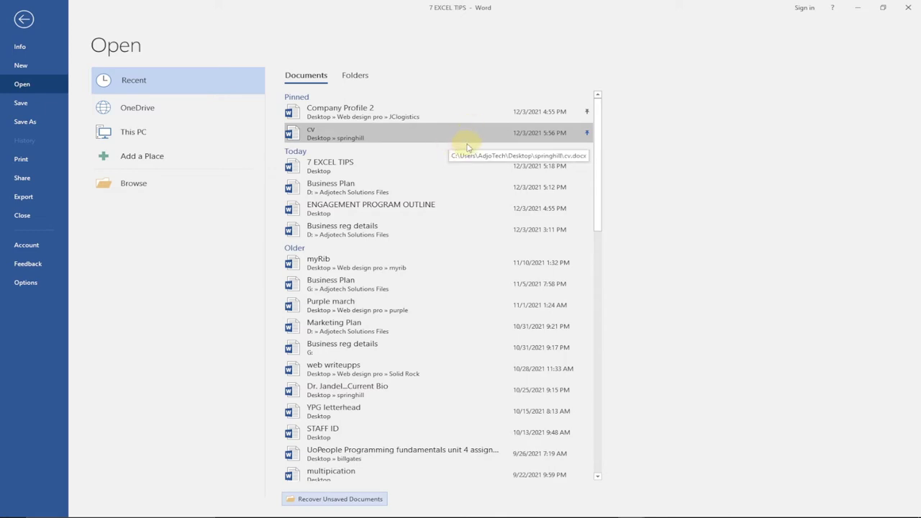
{"action": "left_click", "coordinate": [25, 20]}
Unpin the document "cv" in the list of recent documents and return to the open document
{"action": "left_click", "coordinate": [16, 22]}
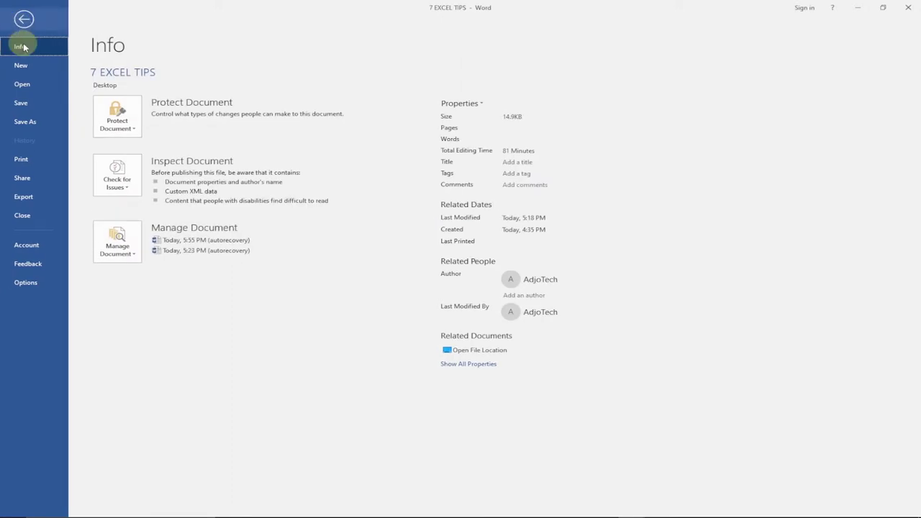
{"action": "left_click", "coordinate": [22, 84]}
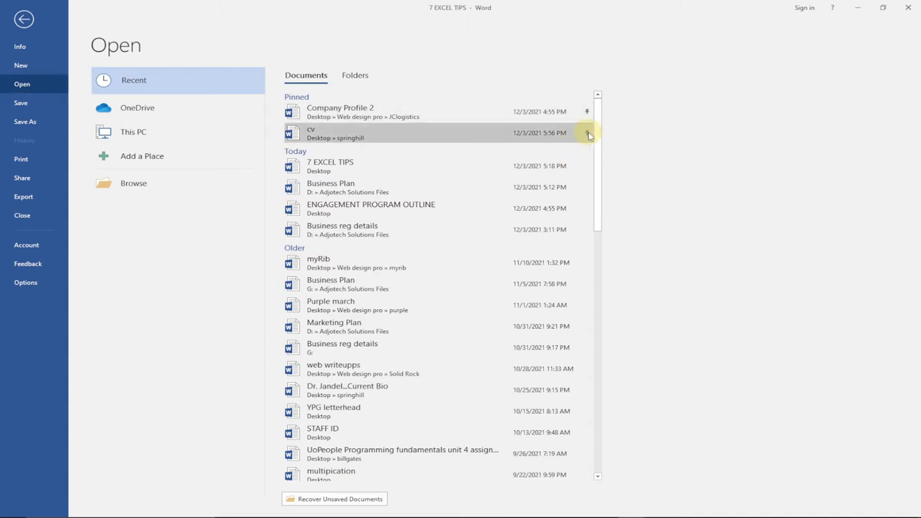
{"action": "left_click", "coordinate": [588, 133]}
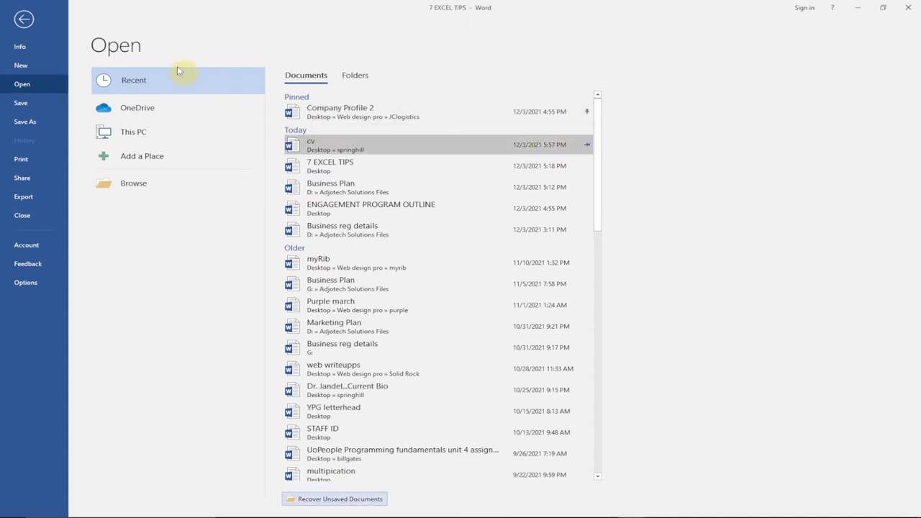
{"action": "left_click", "coordinate": [24, 20]}
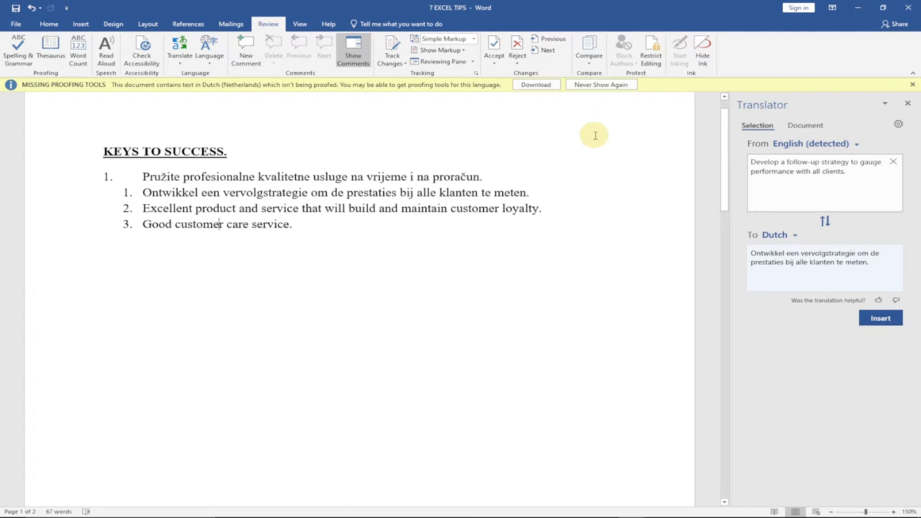
Place the cursor in the empty amount cell of the TOTAL SALES row in the table on page 2
{"action": "scroll", "coordinate": [338, 317], "scroll_direction": "down", "scroll_amount": 10}
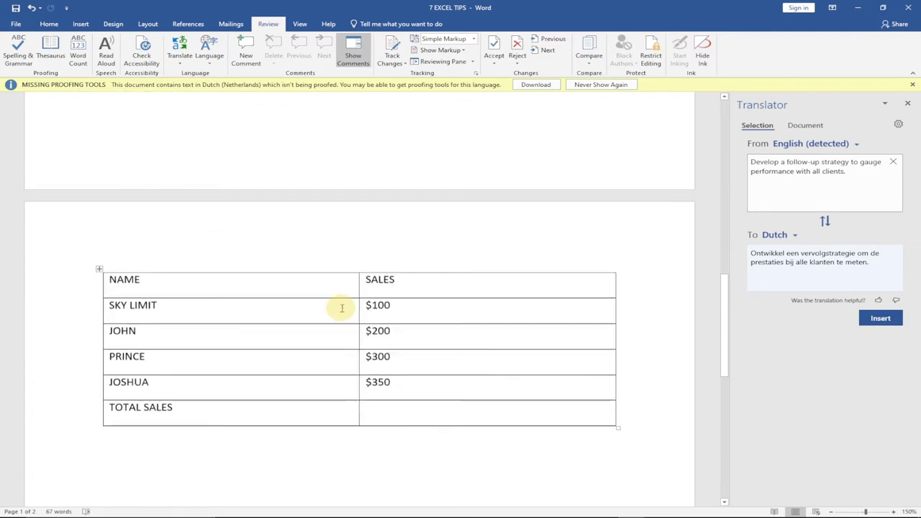
{"action": "scroll", "coordinate": [342, 308], "scroll_direction": "down", "scroll_amount": 2}
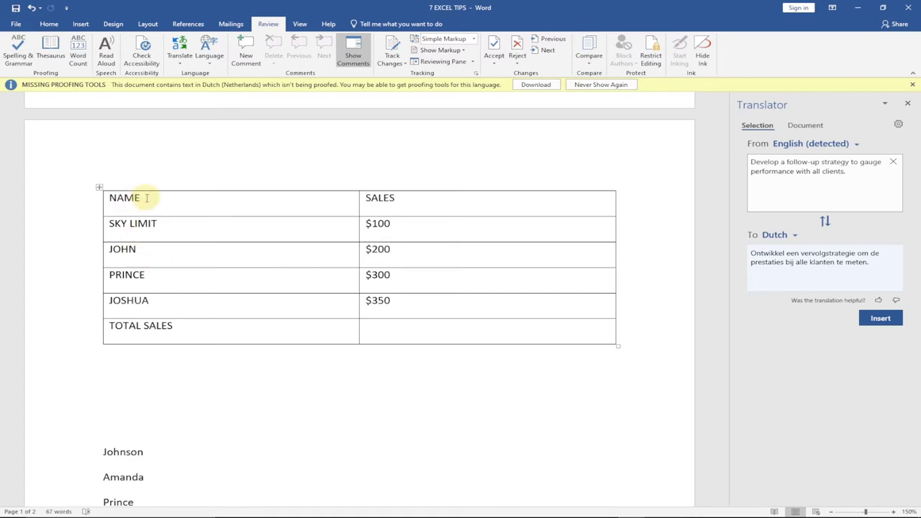
{"action": "double_click", "coordinate": [100, 193]}
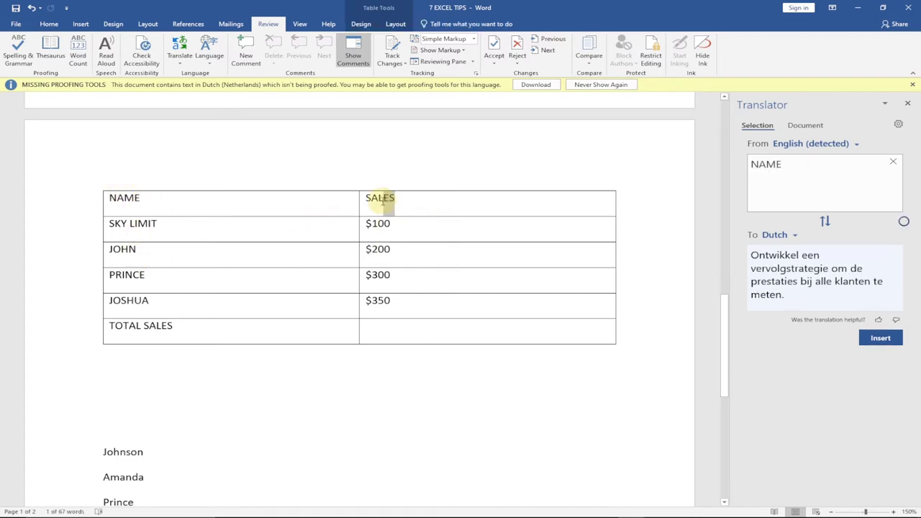
{"action": "left_click", "coordinate": [390, 276]}
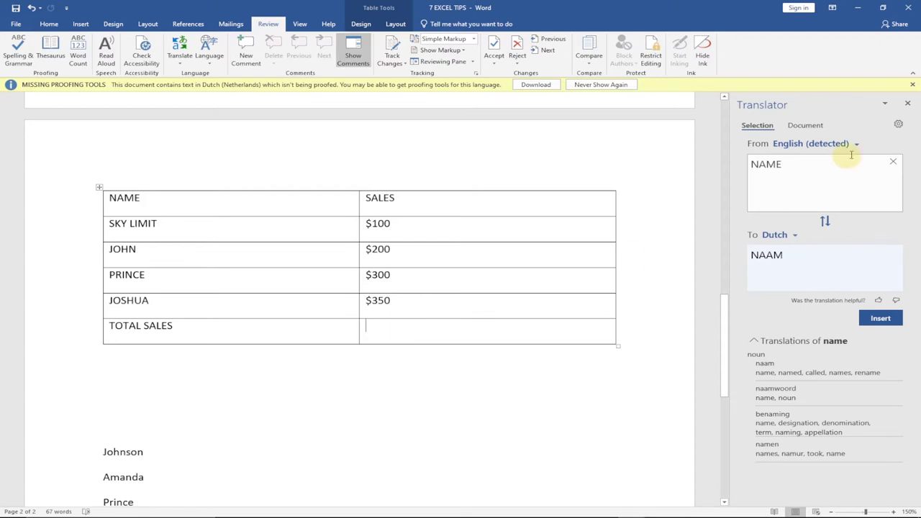
Close the Translator and dismiss the missing proofing tools notice
{"action": "left_click", "coordinate": [907, 103]}
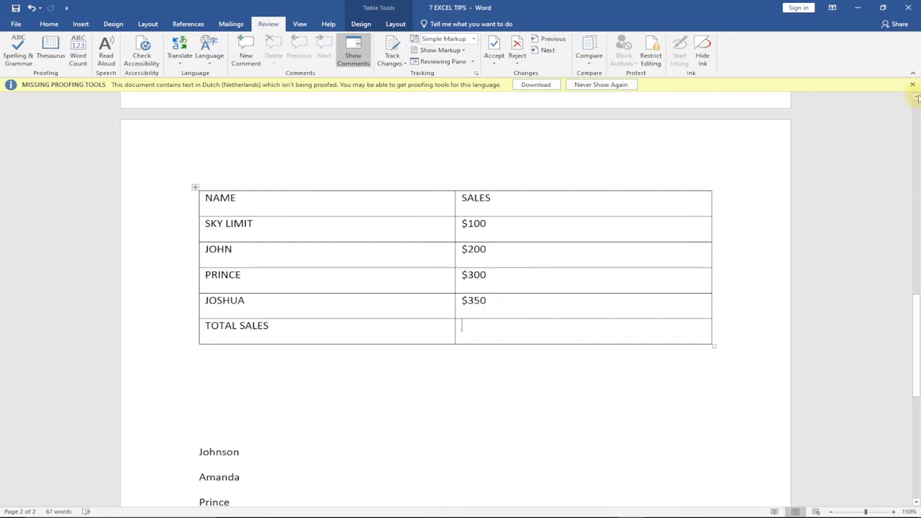
{"action": "left_click", "coordinate": [912, 84]}
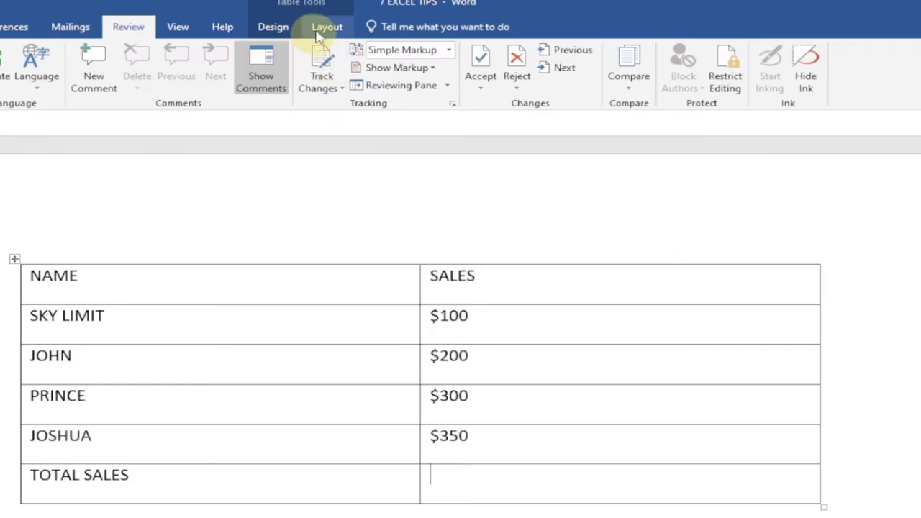
Insert the formula =SUM(ABOVE) in the empty amount cell of the TOTAL SALES row
{"action": "left_click", "coordinate": [324, 29]}
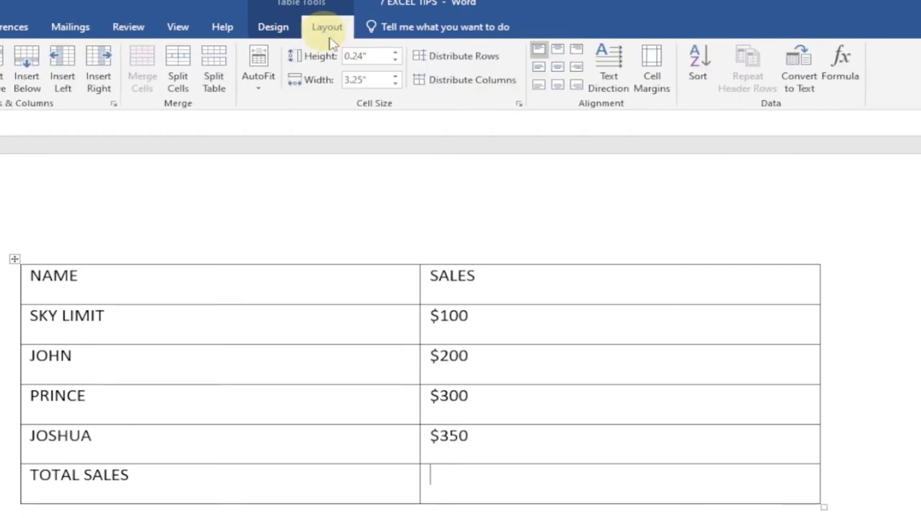
{"action": "left_click", "coordinate": [845, 86]}
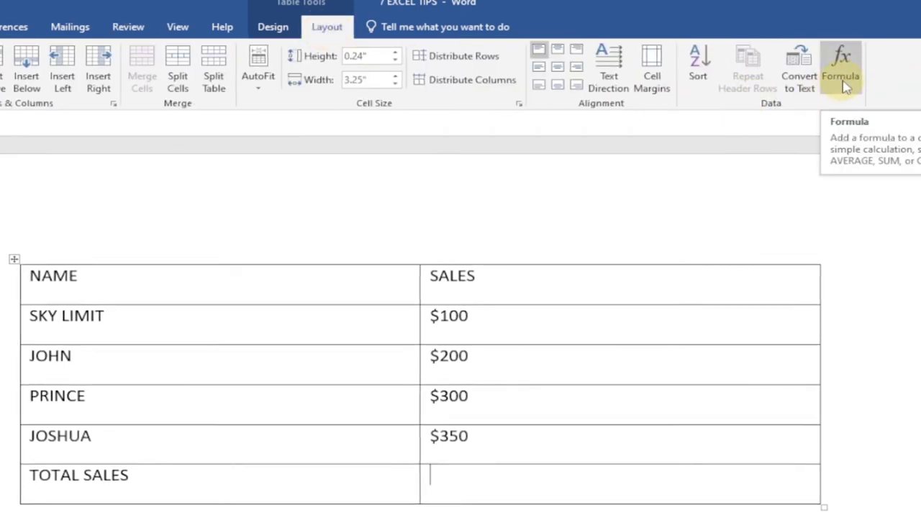
{"action": "left_click", "coordinate": [845, 86]}
{"action": "left_click_drag", "start_coordinate": [514, 288], "coordinate": [609, 170]}
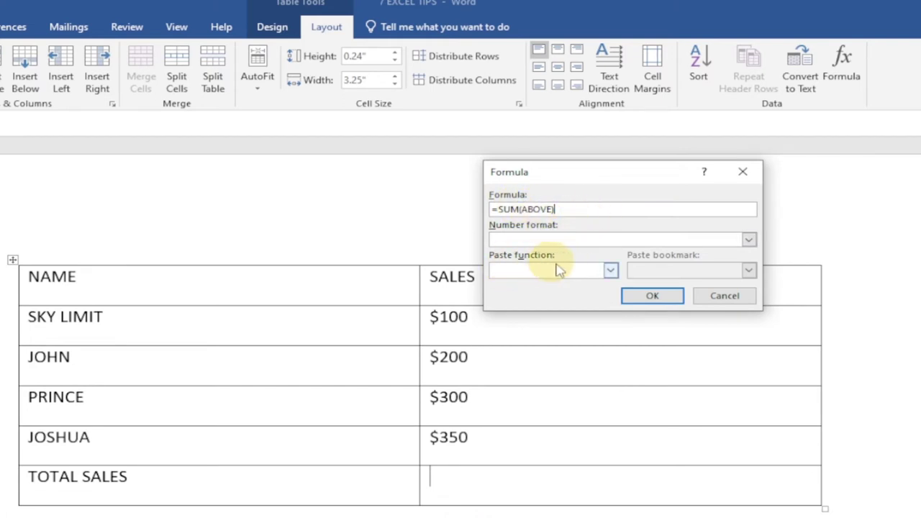
{"action": "left_click", "coordinate": [611, 271]}
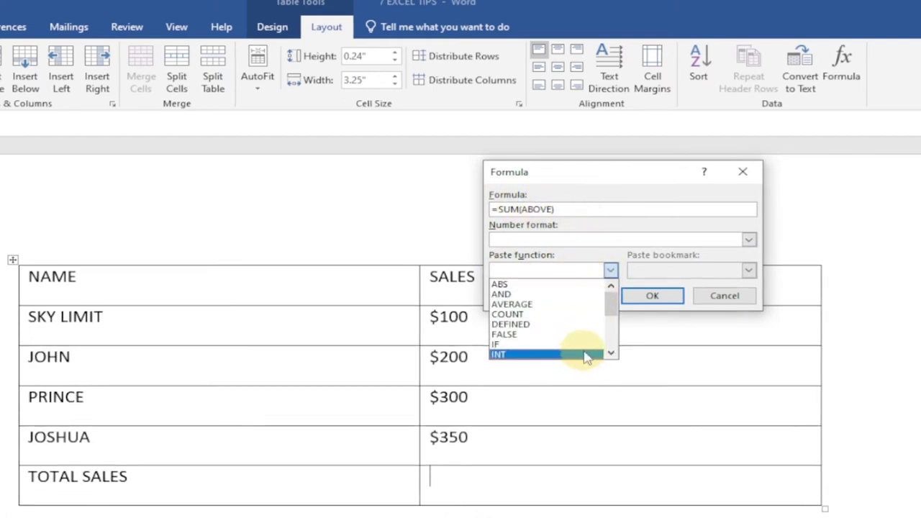
{"action": "left_click", "coordinate": [597, 251]}
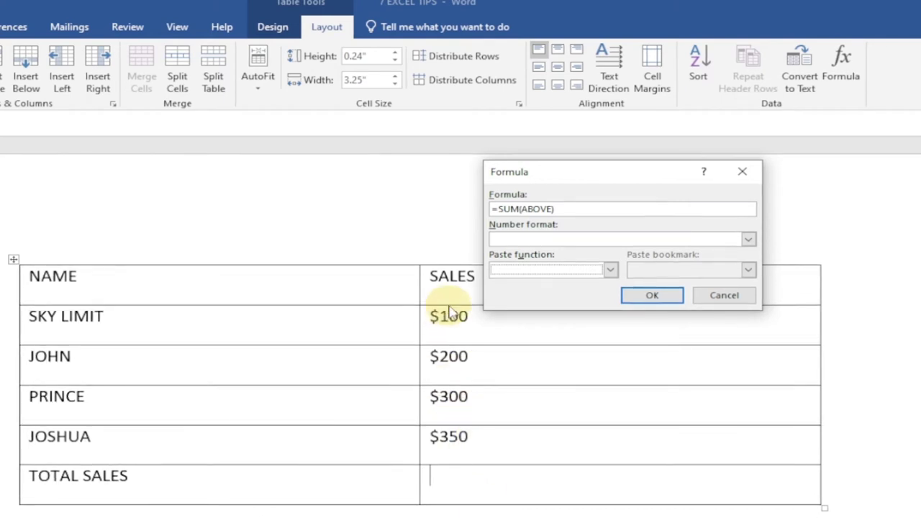
{"action": "left_click", "coordinate": [669, 299]}
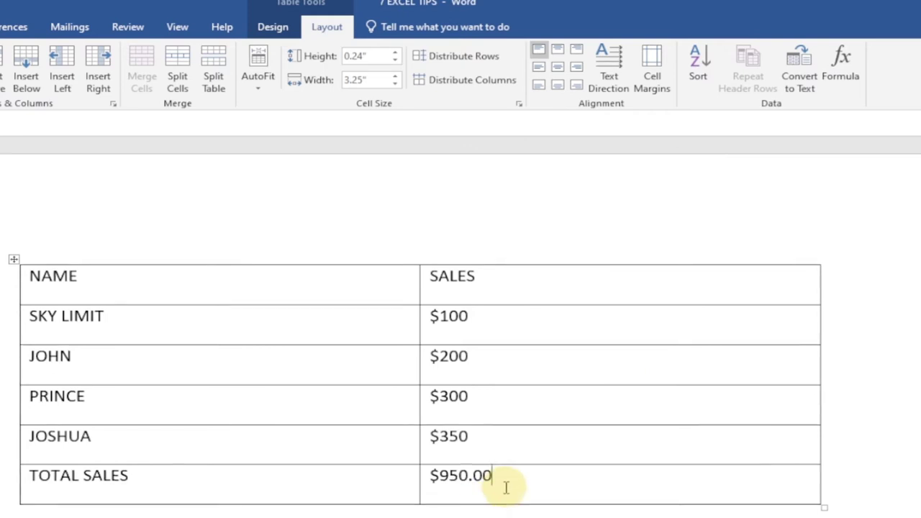
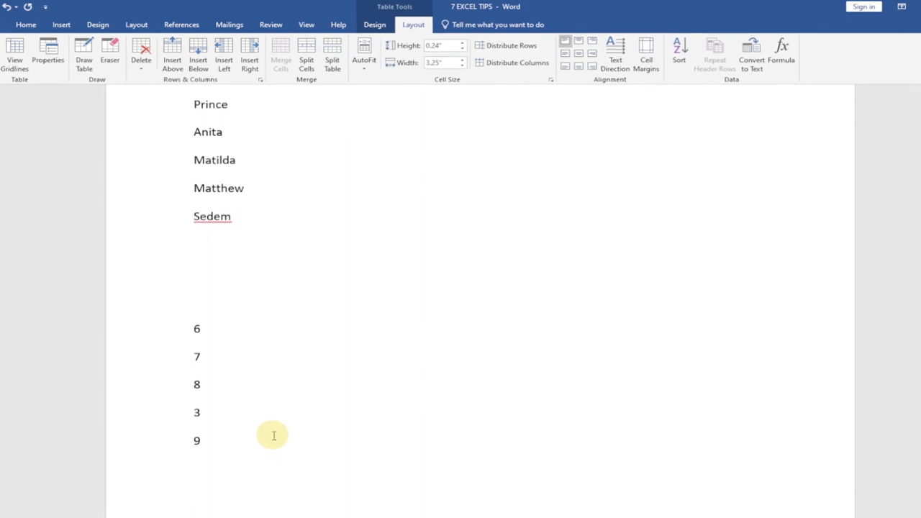
Sort the list of names below the sales table alphabetically by paragraphs, with type Text in ascending order and no header row
{"action": "scroll", "coordinate": [274, 425], "scroll_direction": "up", "scroll_amount": 2}
{"action": "scroll", "coordinate": [276, 414], "scroll_direction": "up", "scroll_amount": 4}
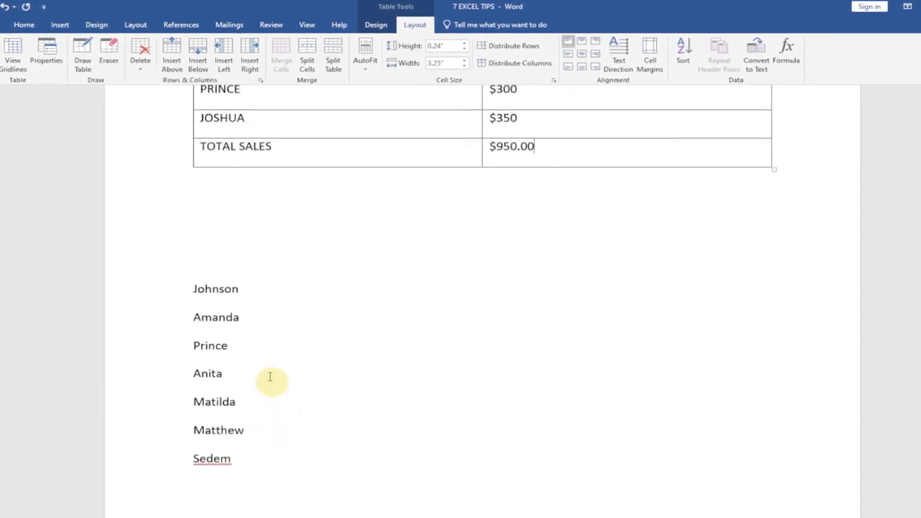
{"action": "double_click", "coordinate": [203, 322]}
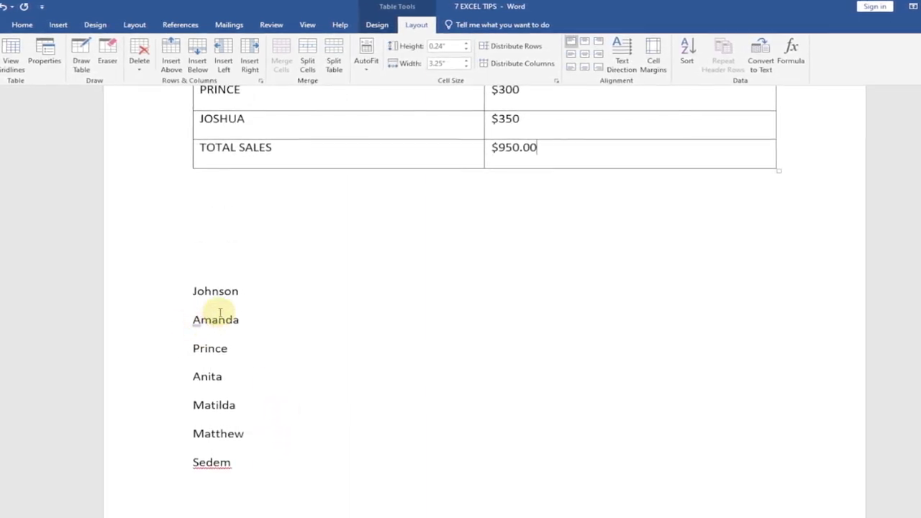
{"action": "left_click", "coordinate": [261, 347]}
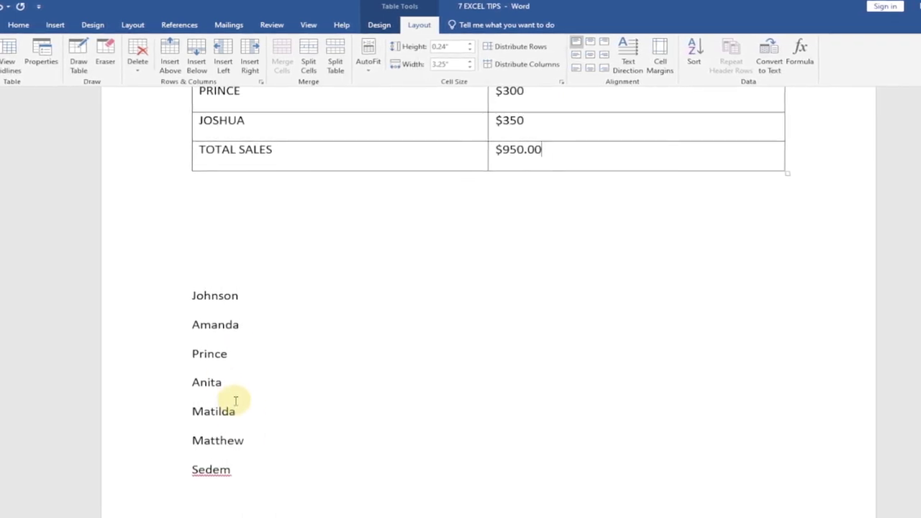
{"action": "left_click_drag", "start_coordinate": [237, 483], "coordinate": [205, 306]}
{"action": "left_click", "coordinate": [15, 24]}
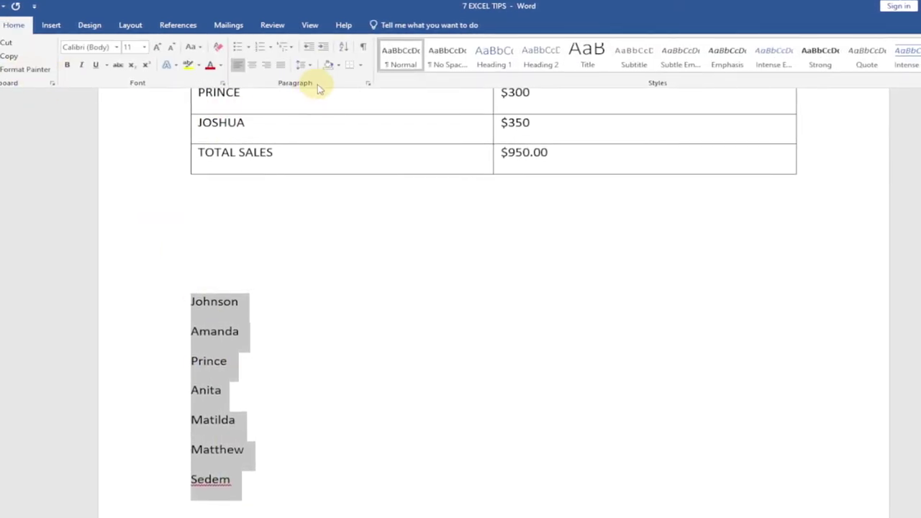
{"action": "left_click", "coordinate": [346, 50]}
{"action": "left_click_drag", "start_coordinate": [481, 218], "coordinate": [464, 232]}
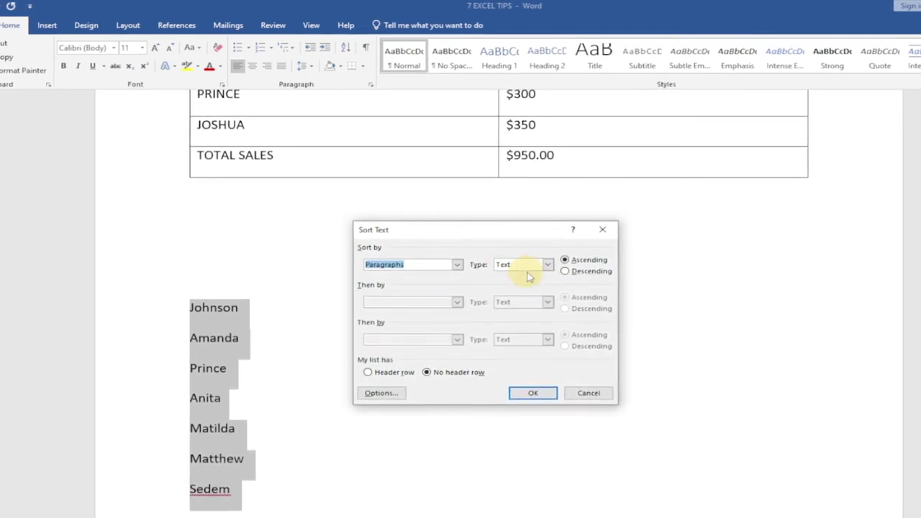
{"action": "left_click", "coordinate": [549, 266]}
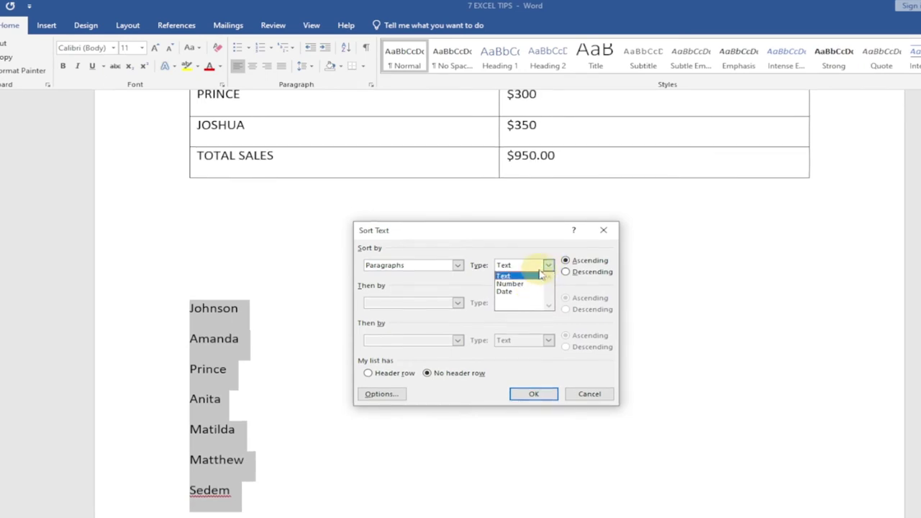
{"action": "left_click", "coordinate": [546, 251]}
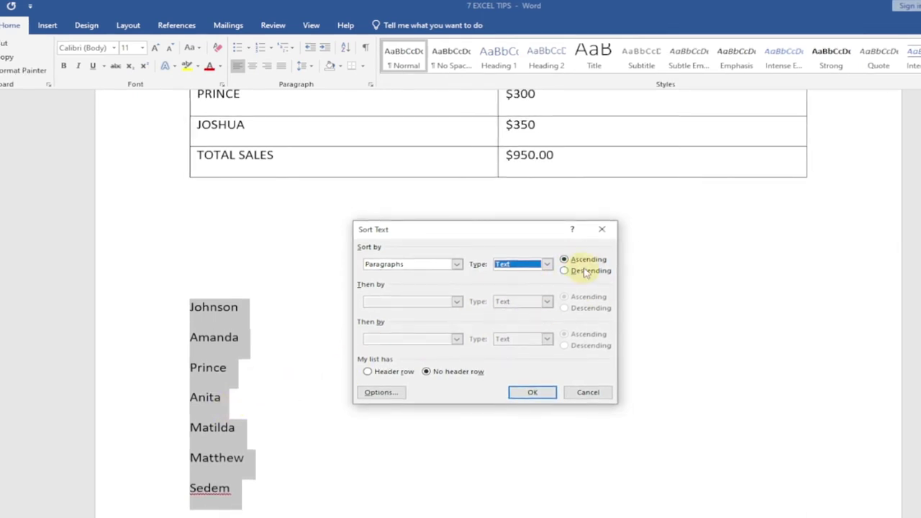
{"action": "left_click", "coordinate": [533, 391]}
{"action": "scroll", "coordinate": [315, 336], "scroll_direction": "down", "scroll_amount": 1}
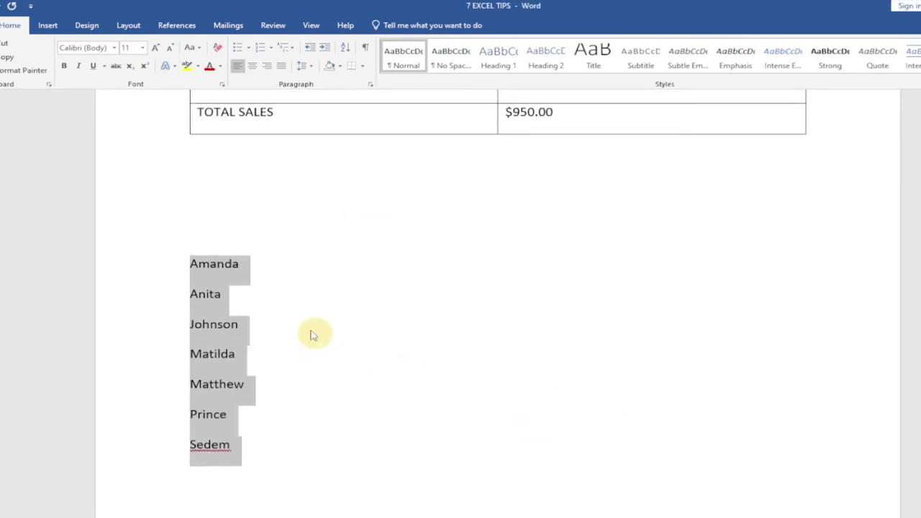
{"action": "left_click", "coordinate": [252, 277]}
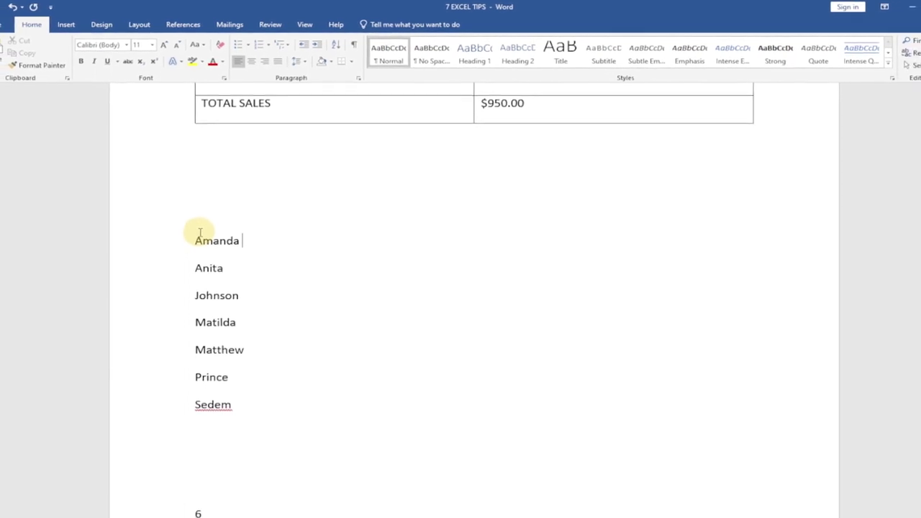
Sort the list of numbers below the names by paragraphs, with type Number in ascending order and no header row
{"action": "scroll", "coordinate": [231, 218], "scroll_direction": "down", "scroll_amount": 5}
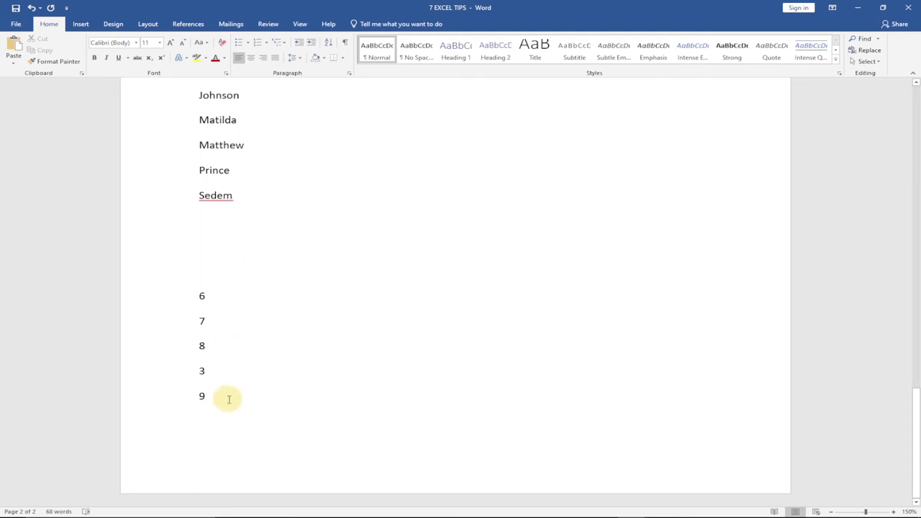
{"action": "mouse_move", "coordinate": [220, 397]}
{"action": "left_mouse_down"}
{"action": "mouse_move", "coordinate": [185, 282]}
{"action": "mouse_move", "coordinate": [199, 295]}
{"action": "mouse_move", "coordinate": [208, 395]}
{"action": "left_mouse_up"}
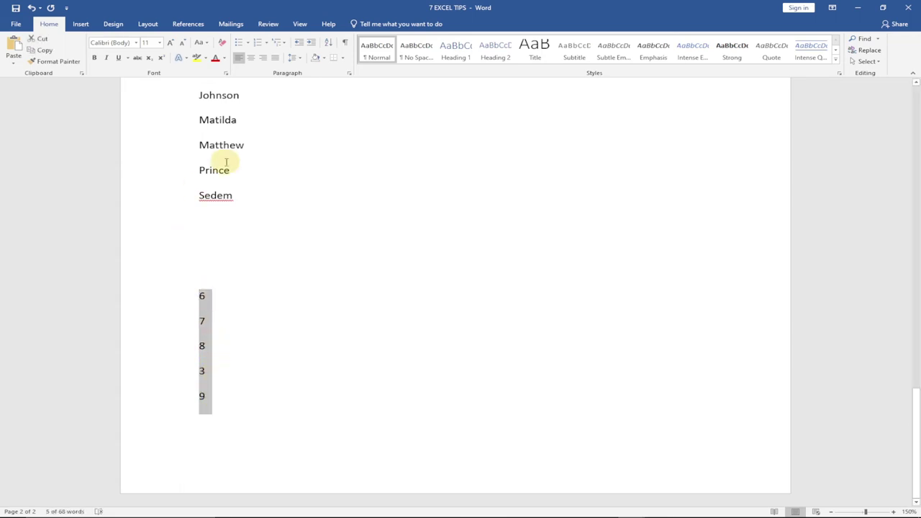
{"action": "left_click", "coordinate": [328, 43]}
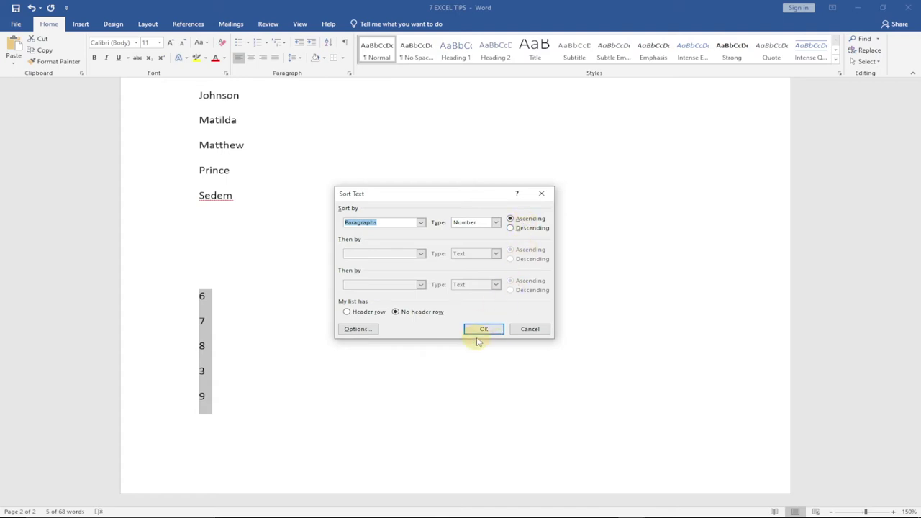
{"action": "left_click", "coordinate": [484, 329]}
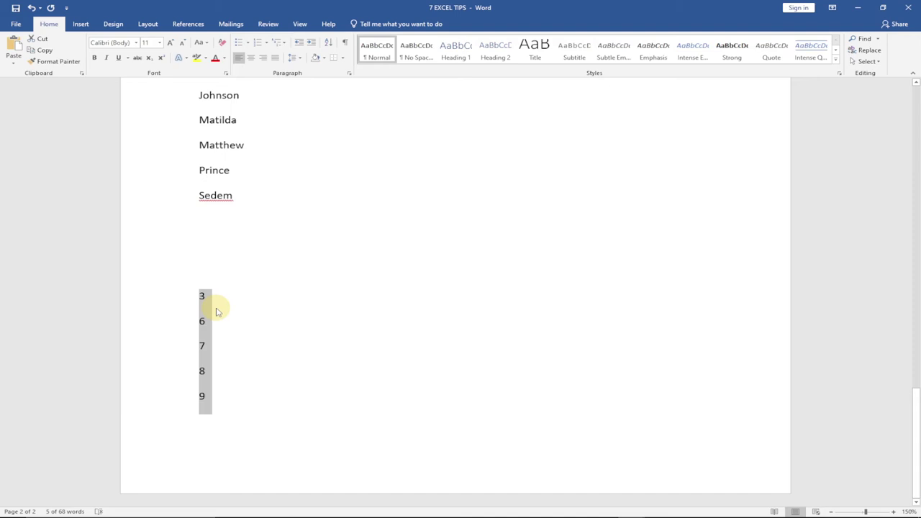
{"action": "left_click", "coordinate": [278, 306]}
Set the Office theme to Dark Gray in the account settings and return to the first page of the document
{"action": "scroll", "coordinate": [329, 315], "scroll_direction": "up", "scroll_amount": 3}
{"action": "scroll", "coordinate": [330, 315], "scroll_direction": "up", "scroll_amount": 2}
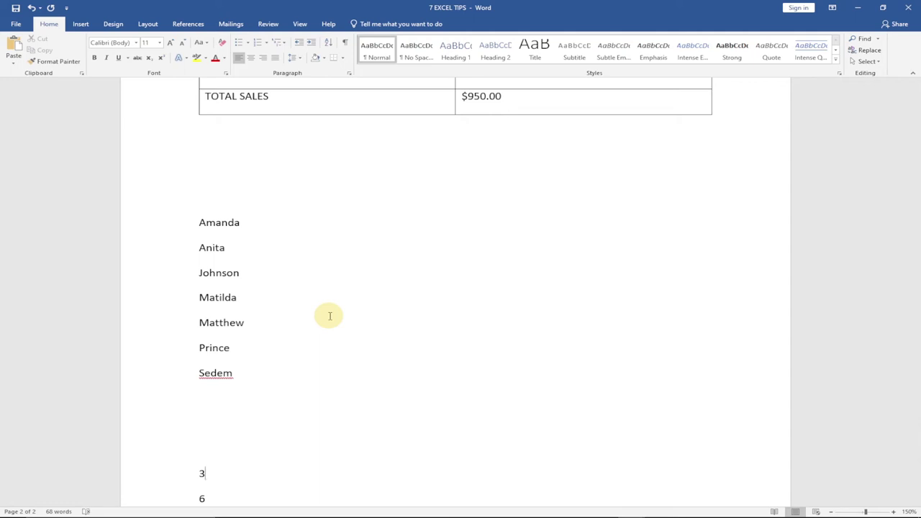
{"action": "scroll", "coordinate": [360, 295], "scroll_direction": "up", "scroll_amount": 10}
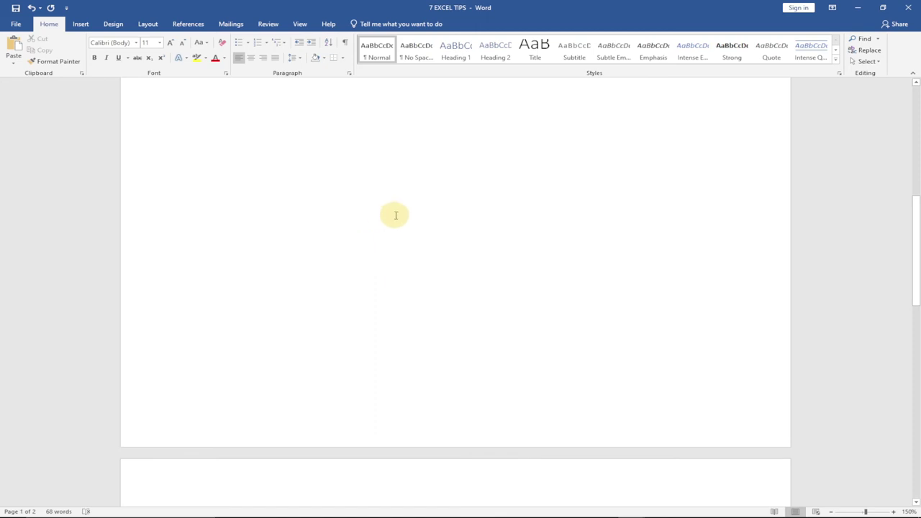
{"action": "scroll", "coordinate": [414, 213], "scroll_direction": "up", "scroll_amount": 8}
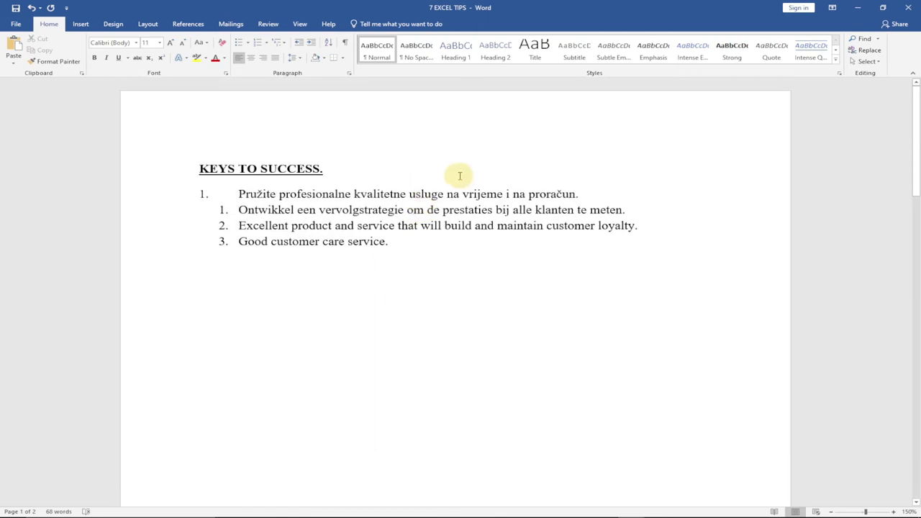
{"action": "left_click", "coordinate": [22, 27]}
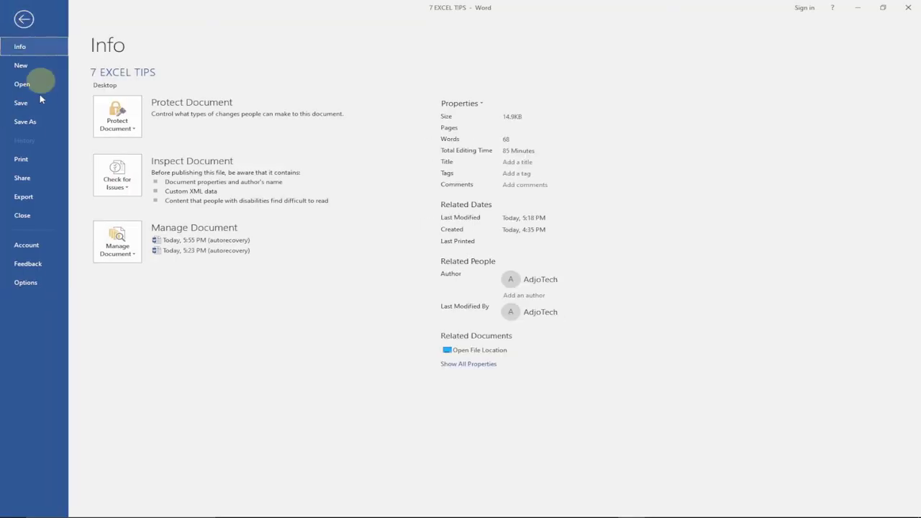
{"action": "left_click", "coordinate": [38, 245]}
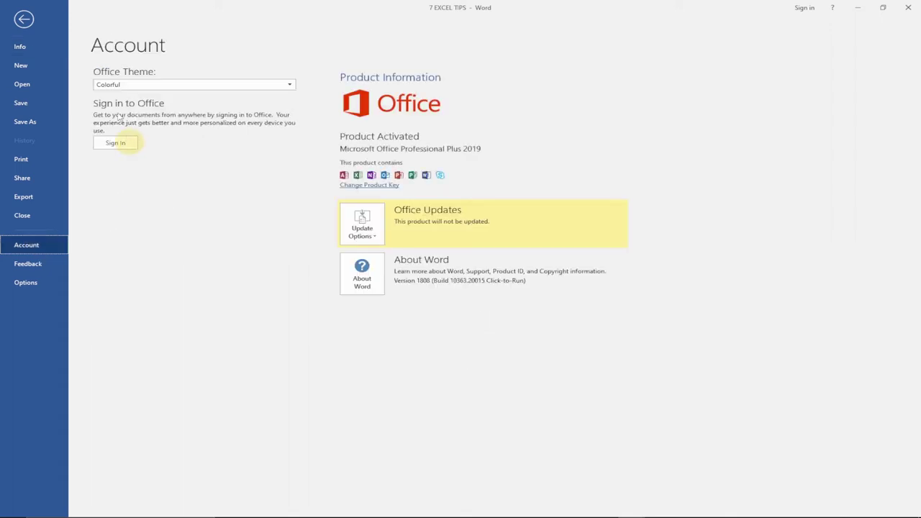
{"action": "left_click", "coordinate": [141, 86]}
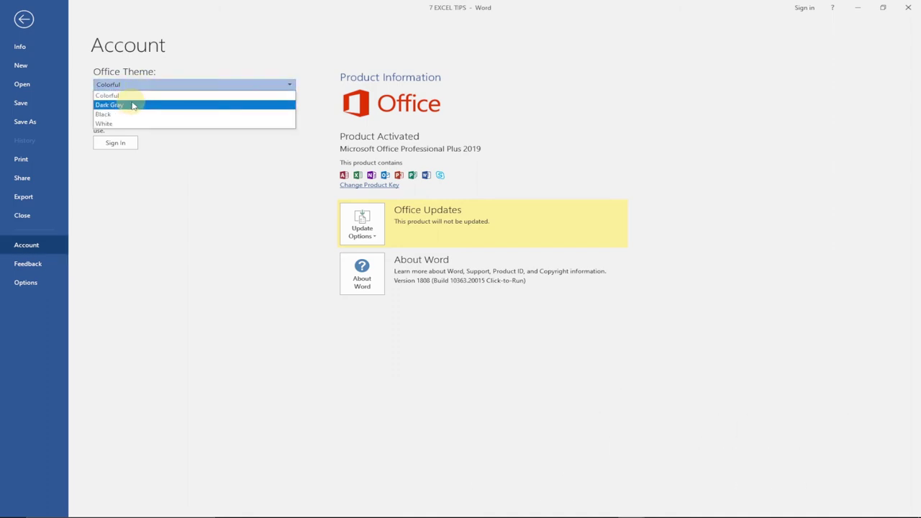
{"action": "left_click", "coordinate": [131, 104]}
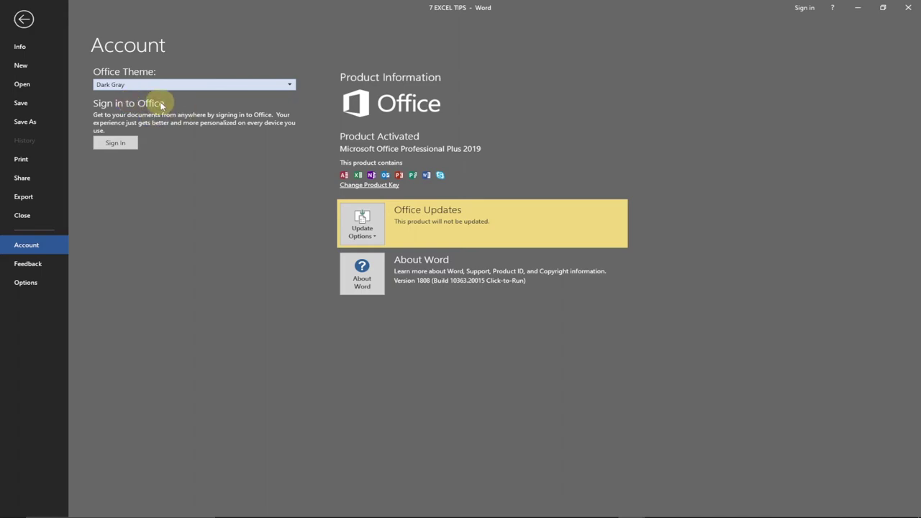
{"action": "left_click", "coordinate": [25, 20]}
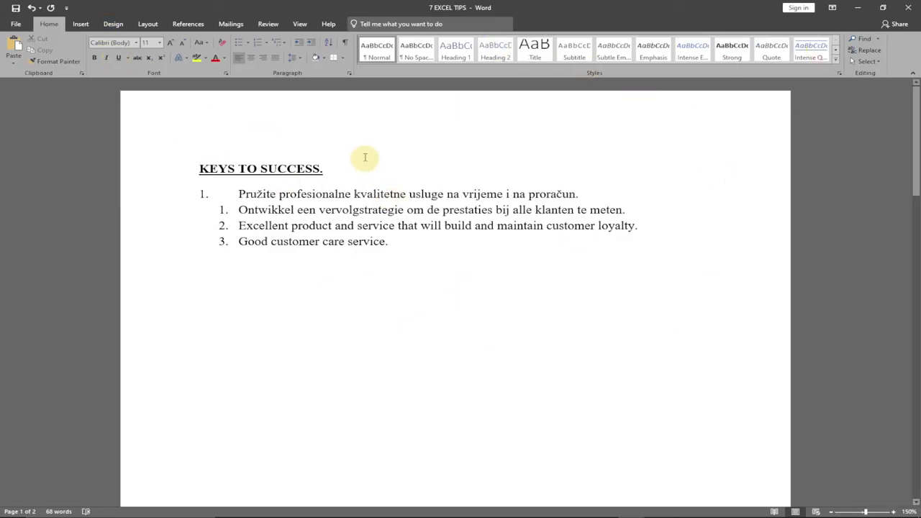
Set the Office theme to Black in the account settings and return to the document
{"action": "left_click", "coordinate": [17, 27]}
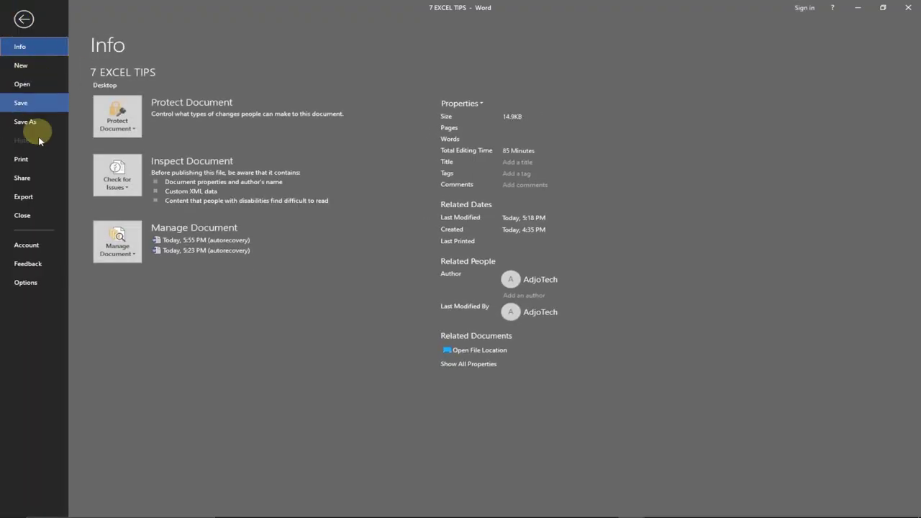
{"action": "left_click", "coordinate": [34, 249]}
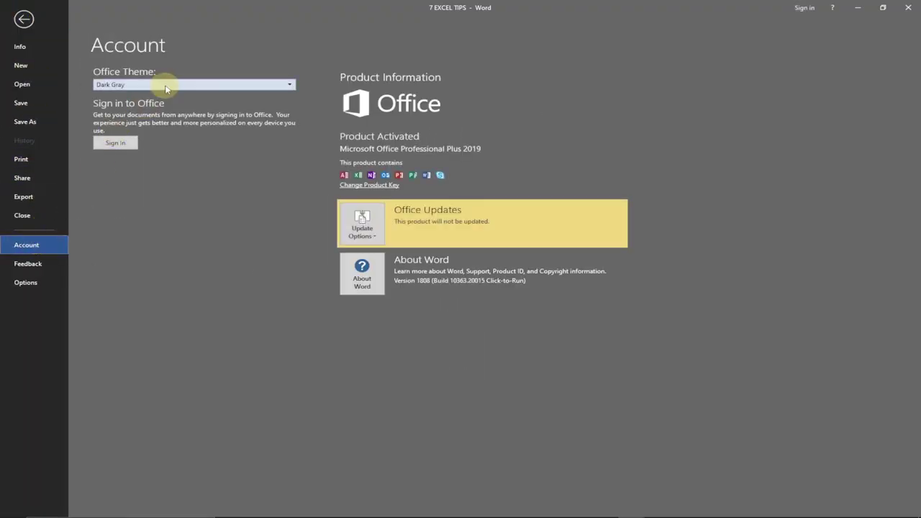
{"action": "left_click", "coordinate": [163, 84]}
{"action": "left_click", "coordinate": [134, 115]}
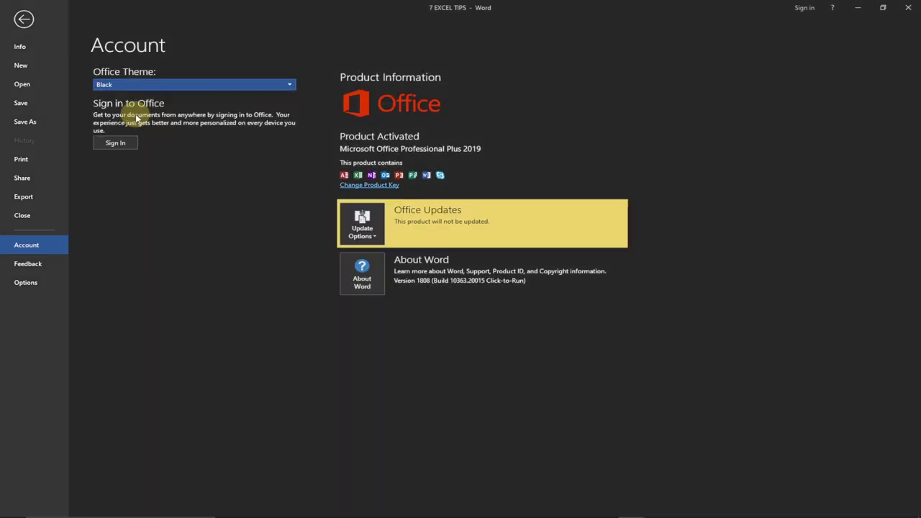
{"action": "left_click", "coordinate": [33, 29]}
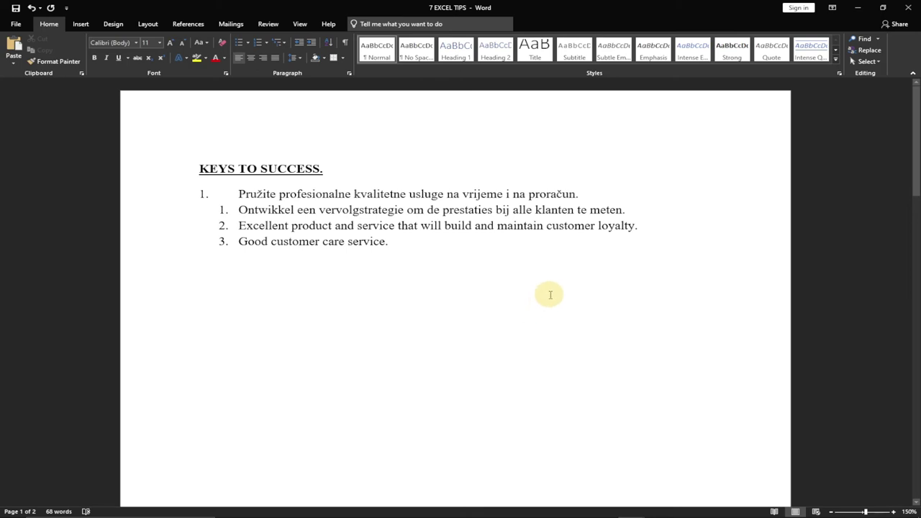
Set the document's page color to a medium gray from the black shades of the theme colors
{"action": "left_click", "coordinate": [114, 23]}
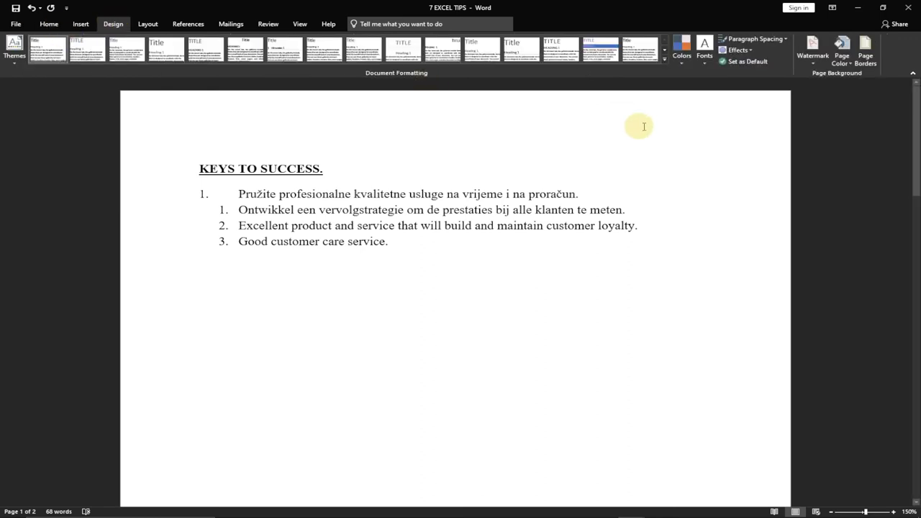
{"action": "left_click", "coordinate": [845, 63]}
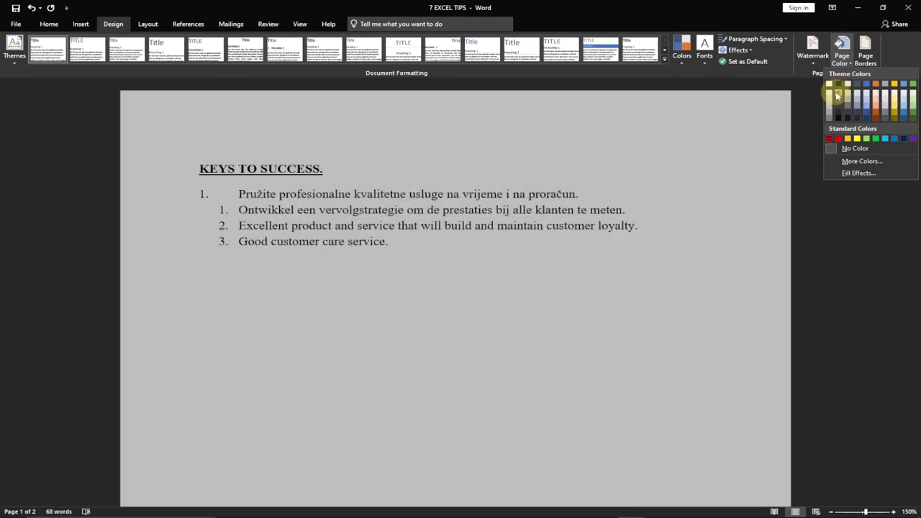
{"action": "left_click", "coordinate": [839, 100]}
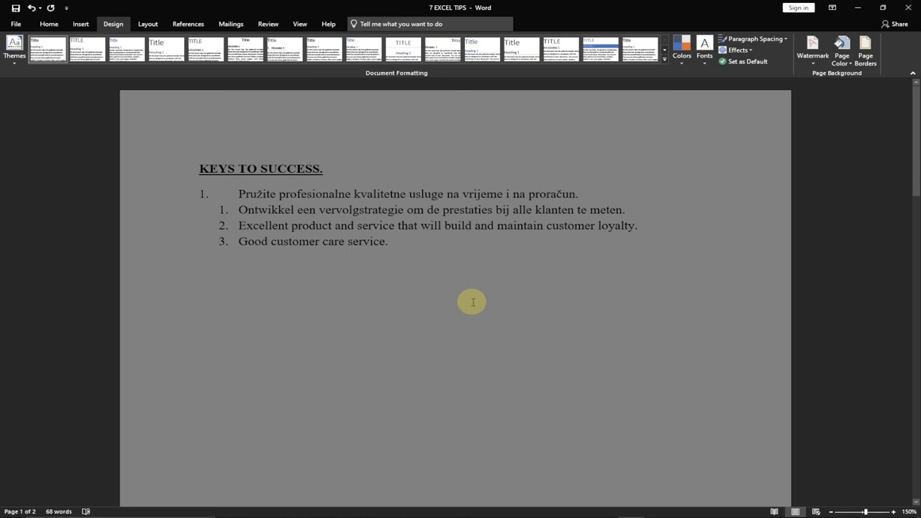
Check how the document's first page looks in print preview and return to the document
{"action": "key", "text": "ctrl+p"}
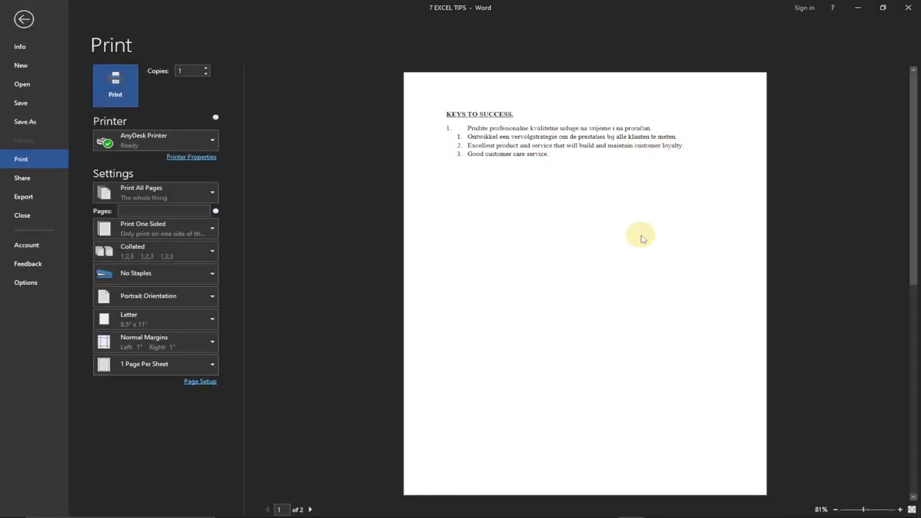
{"action": "left_click", "coordinate": [24, 19]}
{"action": "scroll", "coordinate": [597, 289], "scroll_direction": "down", "scroll_amount": 15}
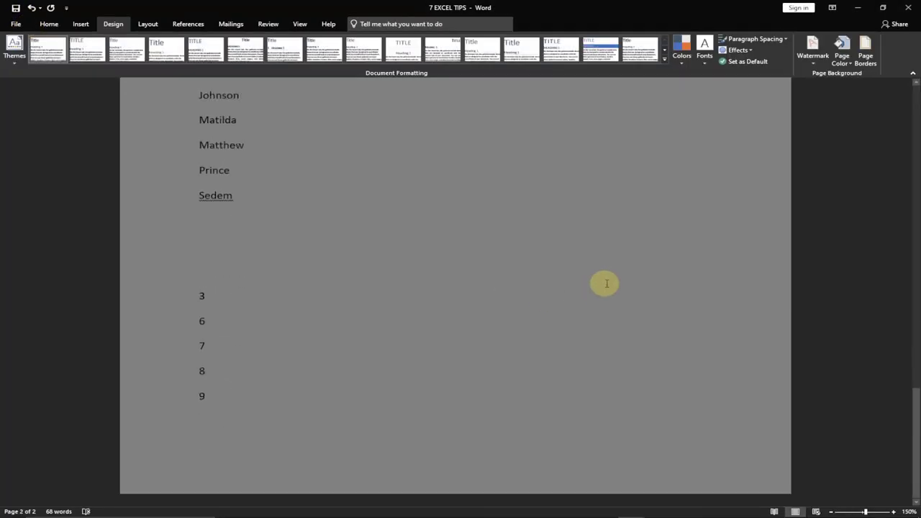
Set the document's page color to white and go back to the first page
{"action": "left_click", "coordinate": [850, 63]}
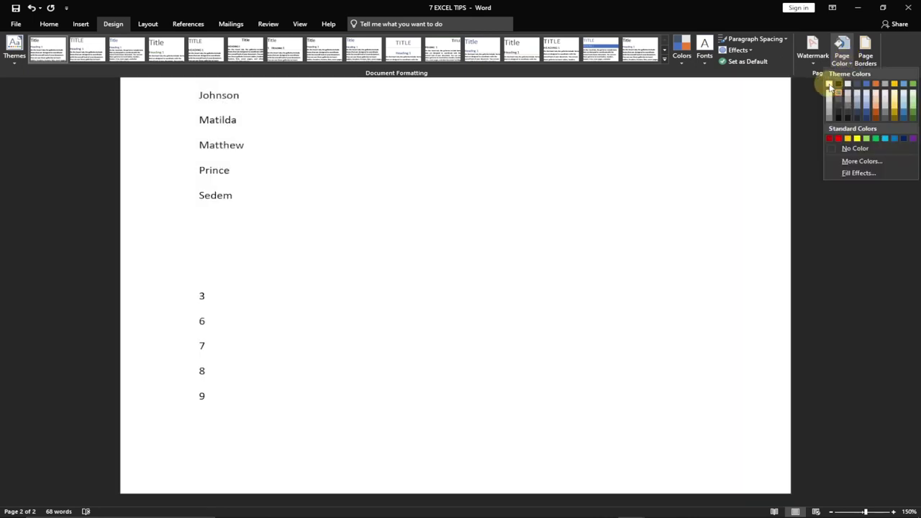
{"action": "left_click", "coordinate": [830, 84]}
{"action": "scroll", "coordinate": [514, 208], "scroll_direction": "up", "scroll_amount": 7}
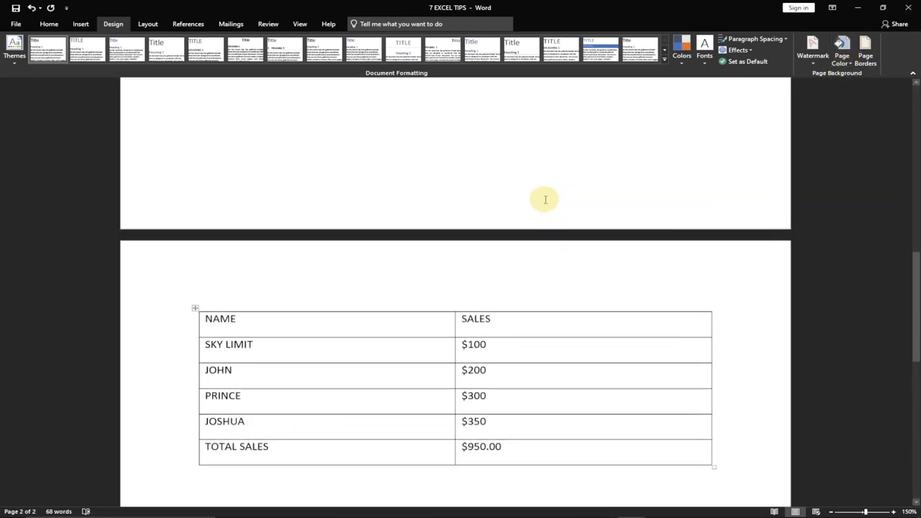
{"action": "scroll", "coordinate": [546, 199], "scroll_direction": "up", "scroll_amount": 10}
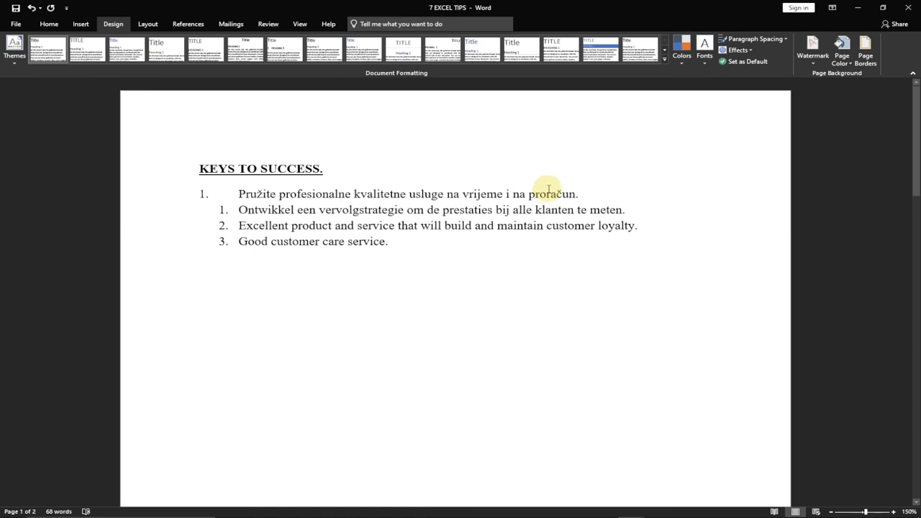
Set the Office theme to Colorful in the account settings and return to the document
{"action": "left_click", "coordinate": [16, 23]}
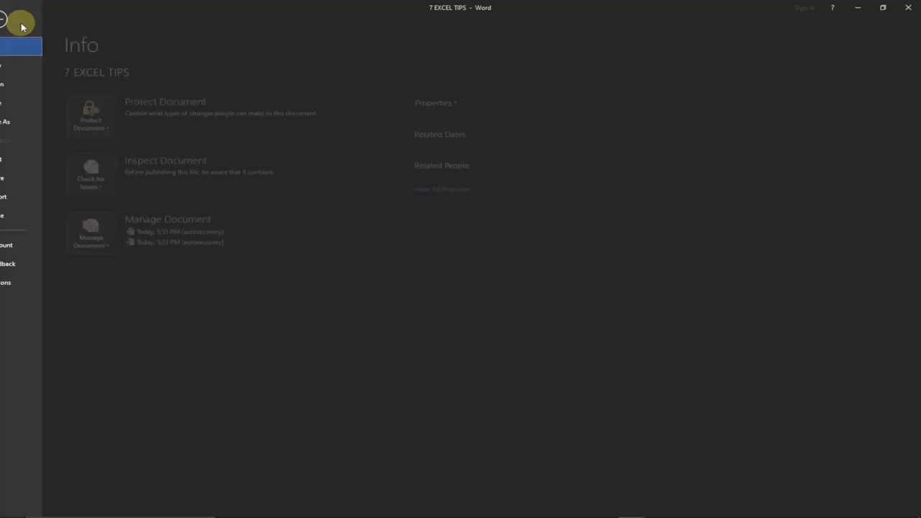
{"action": "left_click", "coordinate": [35, 249]}
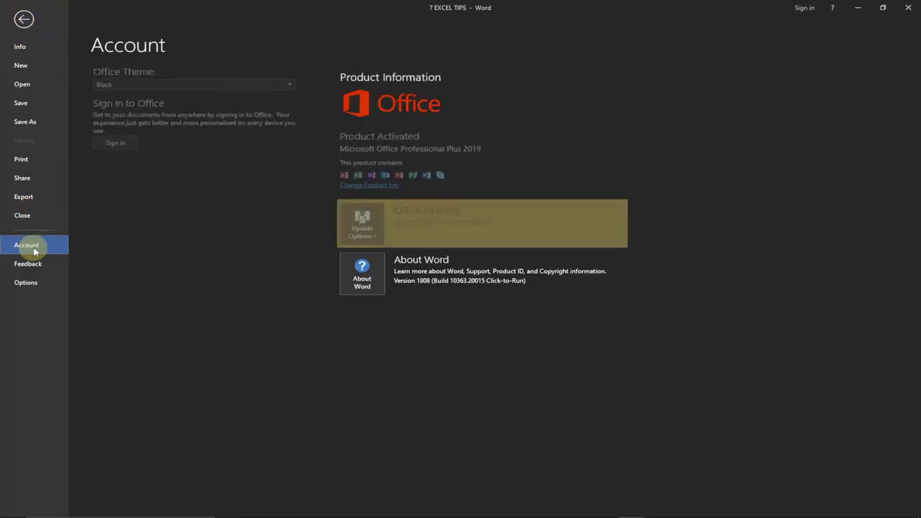
{"action": "left_click", "coordinate": [214, 85]}
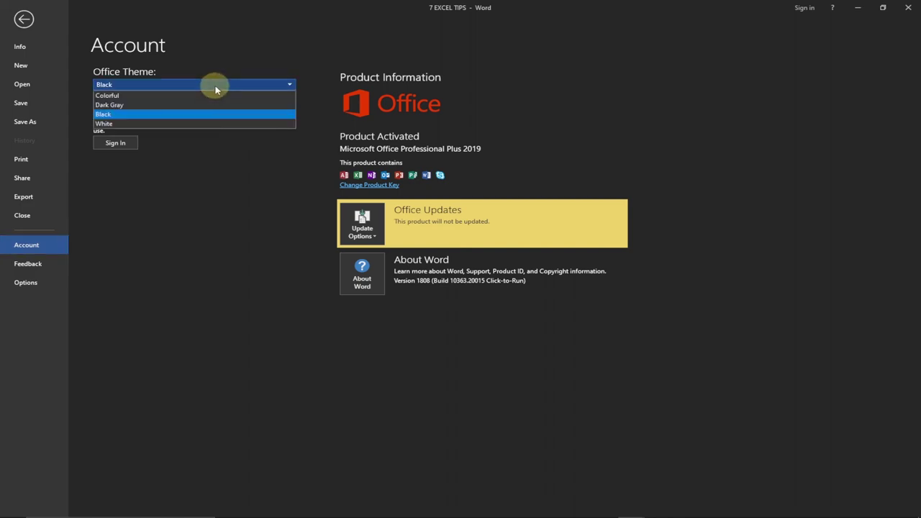
{"action": "left_click", "coordinate": [170, 103]}
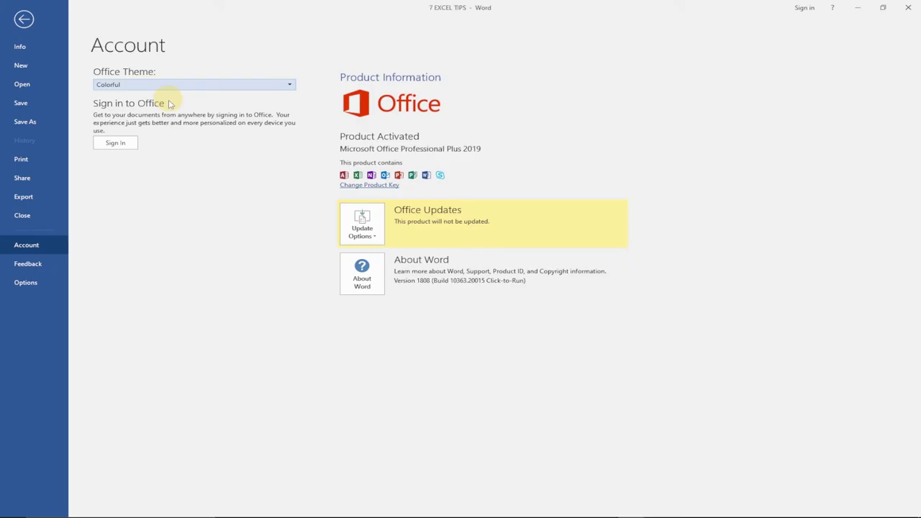
{"action": "left_click", "coordinate": [21, 19]}
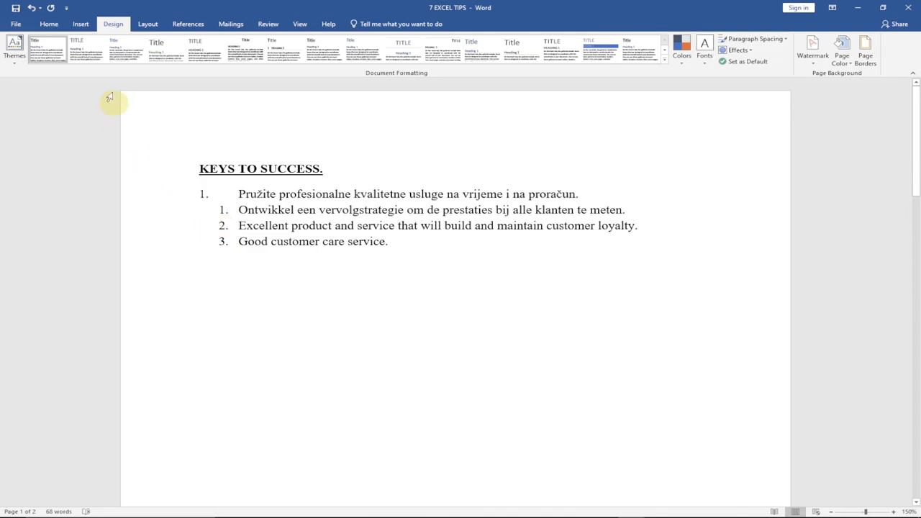
Save a PDF copy of the document as 7 EXCEL TIPS in the Desktop folder and look through the published file
{"action": "left_click", "coordinate": [16, 23]}
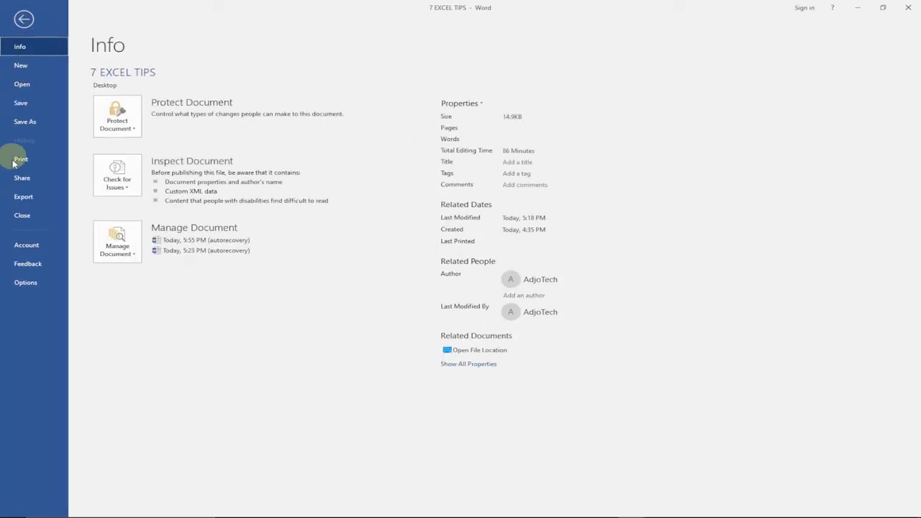
{"action": "left_click", "coordinate": [27, 124]}
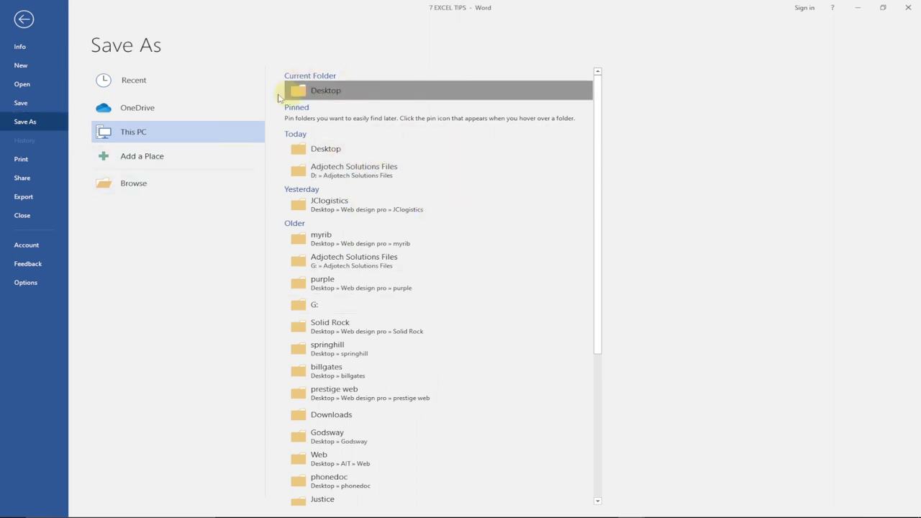
{"action": "left_click", "coordinate": [335, 92]}
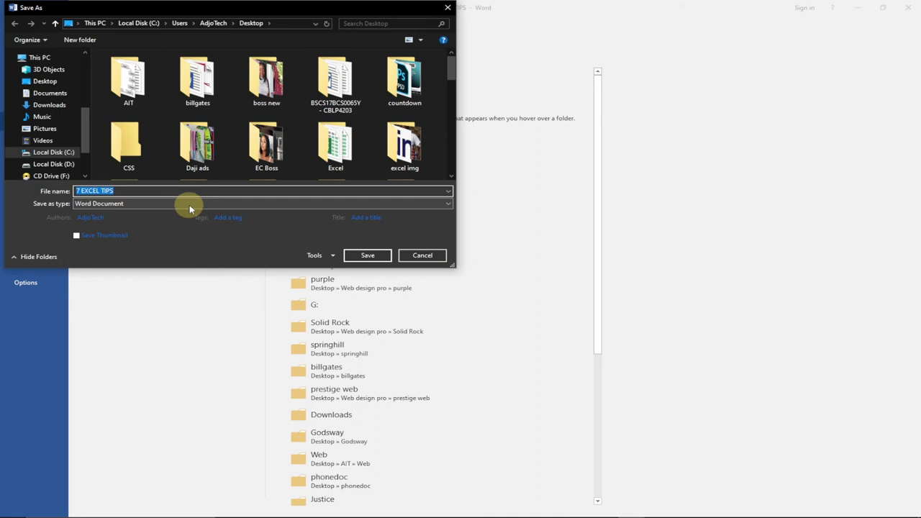
{"action": "left_click", "coordinate": [180, 205]}
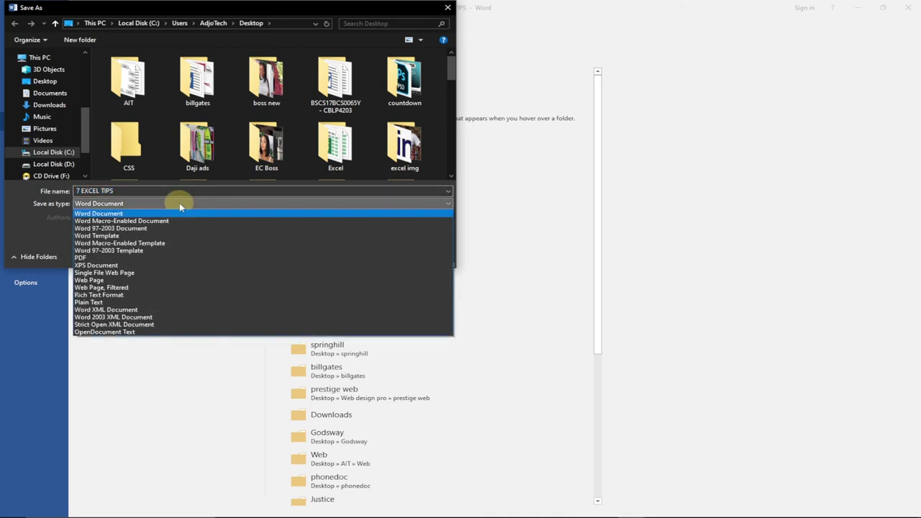
{"action": "left_click", "coordinate": [154, 259]}
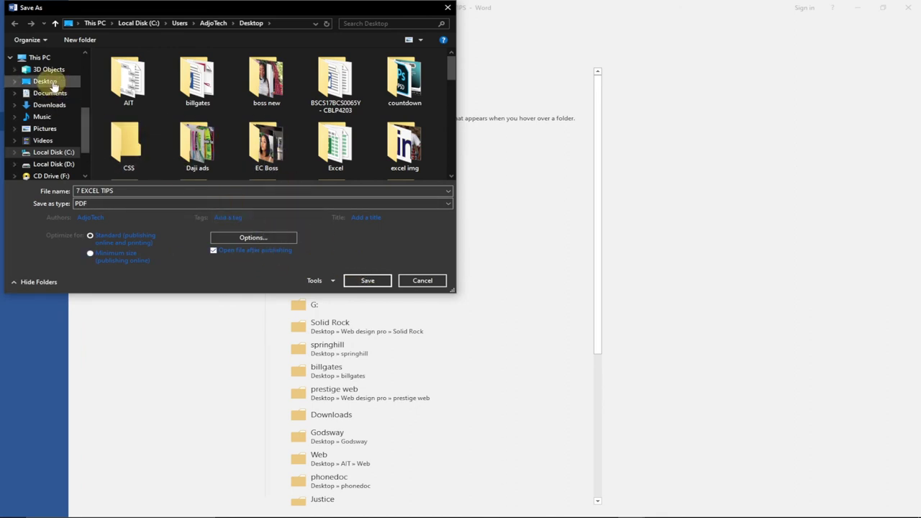
{"action": "left_click", "coordinate": [368, 280]}
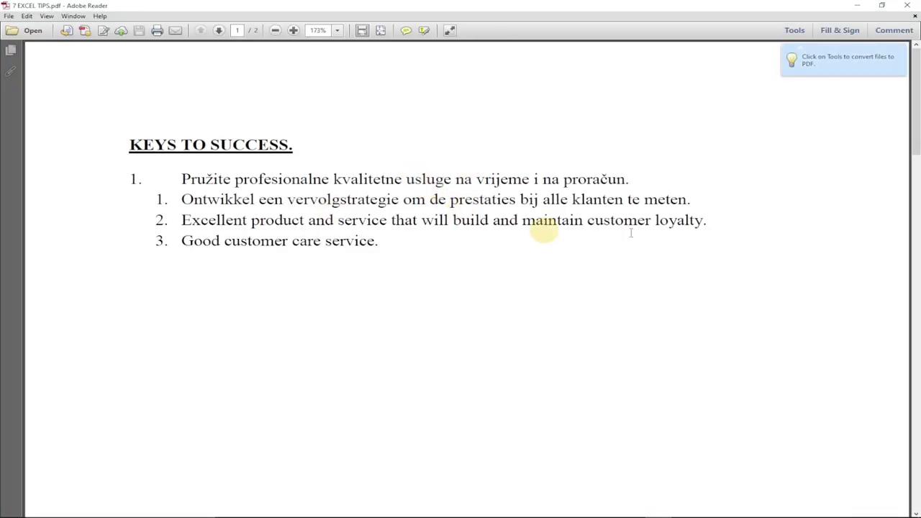
{"action": "left_click_drag", "start_coordinate": [911, 183], "coordinate": [910, 230]}
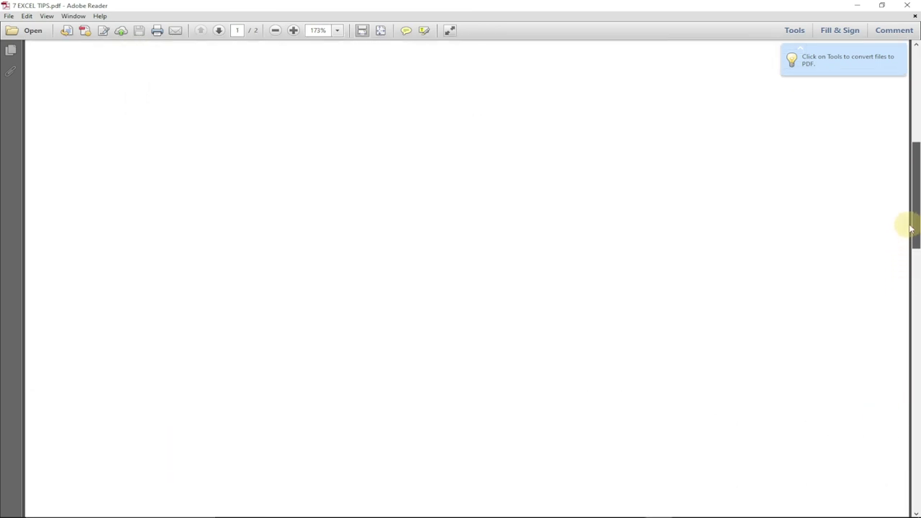
{"action": "left_click_drag", "start_coordinate": [912, 225], "coordinate": [913, 144]}
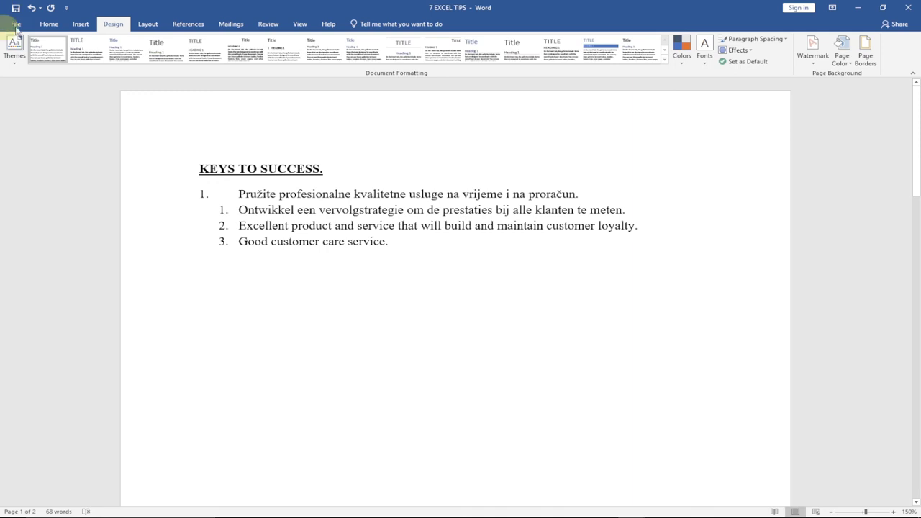
Copy the Dutch list item under KEYS TO SUCCESS and start a new line below the list
{"action": "left_click", "coordinate": [49, 24]}
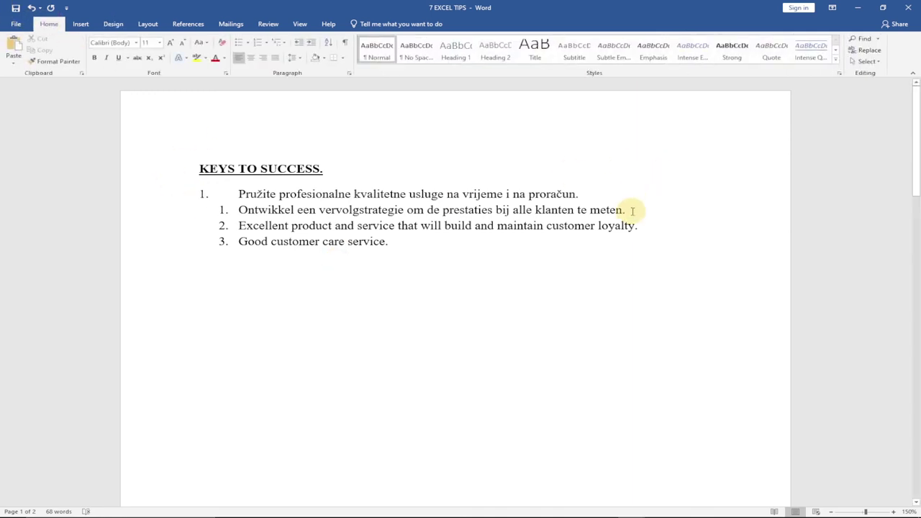
{"action": "triple_click", "coordinate": [244, 209]}
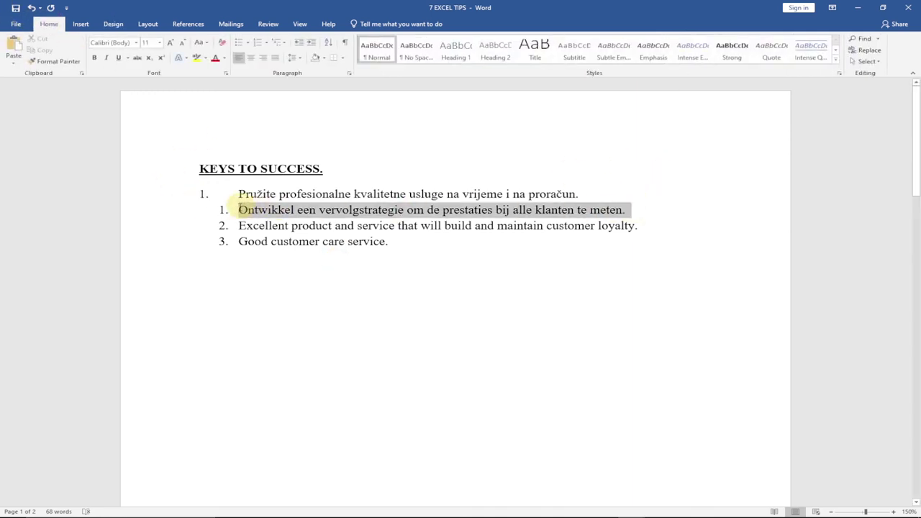
{"action": "right_click", "coordinate": [268, 209]}
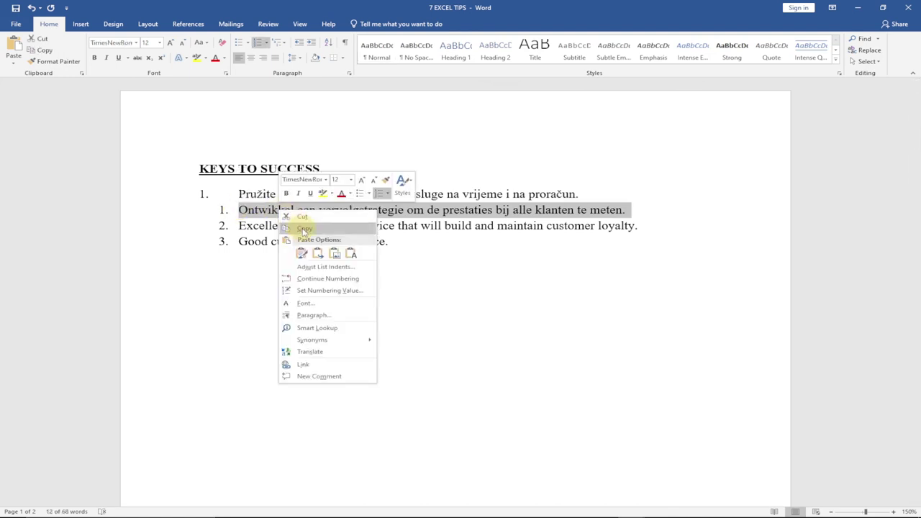
{"action": "left_click", "coordinate": [299, 223]}
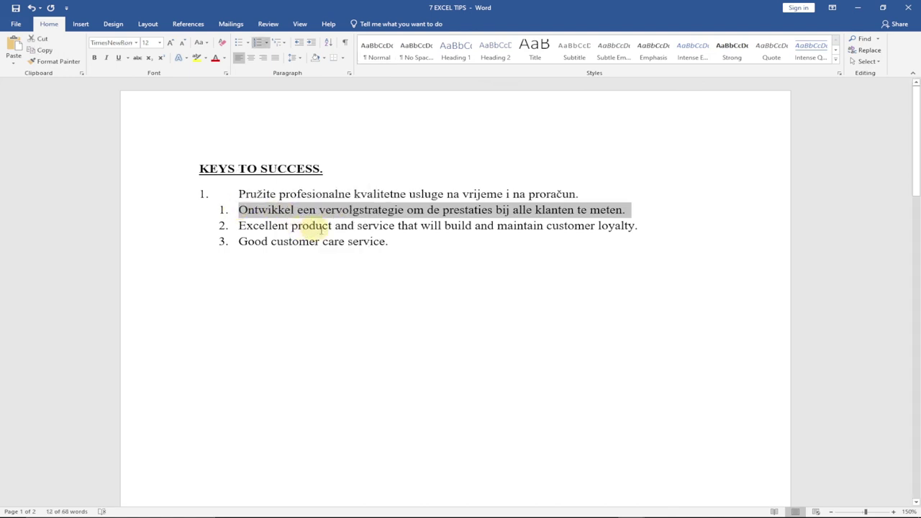
{"action": "left_click", "coordinate": [415, 241]}
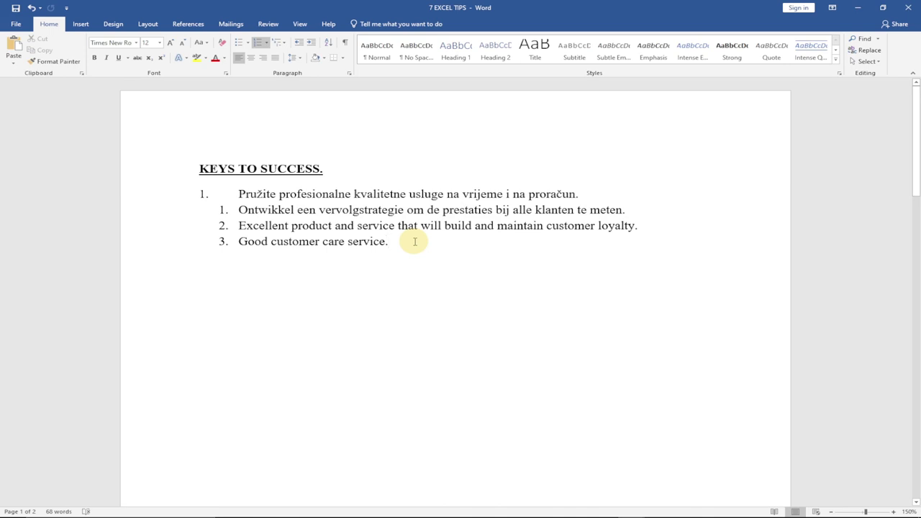
{"action": "key", "text": "Return"}
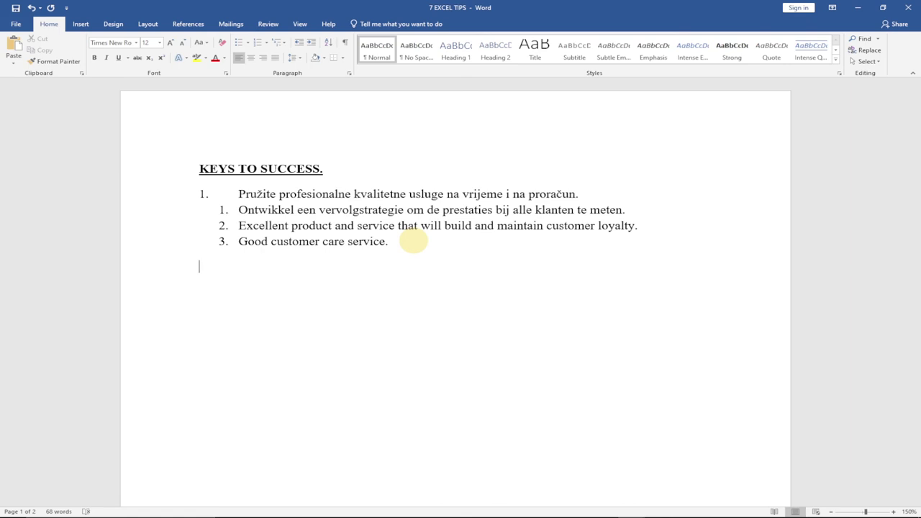
Copy the first two list items together and display the collected clipboard entries
{"action": "left_click_drag", "start_coordinate": [630, 208], "coordinate": [240, 193]}
{"action": "right_click", "coordinate": [264, 197]}
{"action": "left_click", "coordinate": [288, 215]}
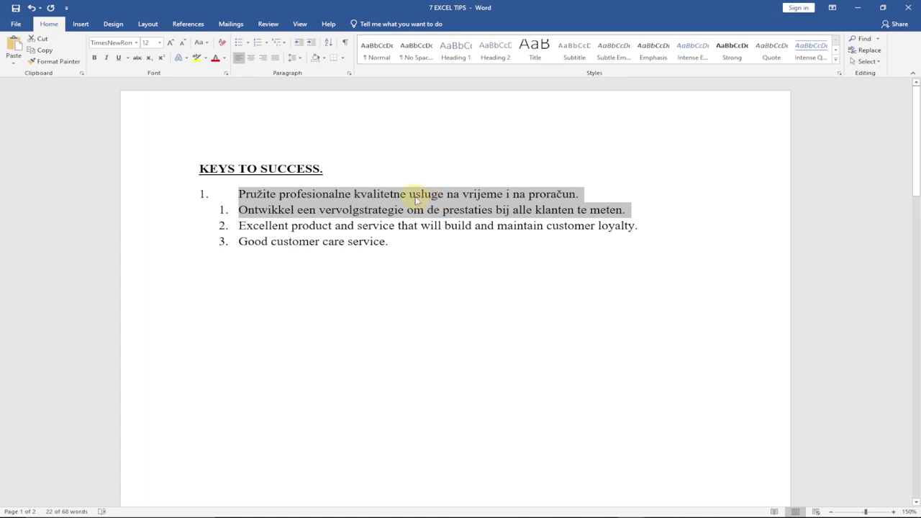
{"action": "left_click", "coordinate": [82, 77]}
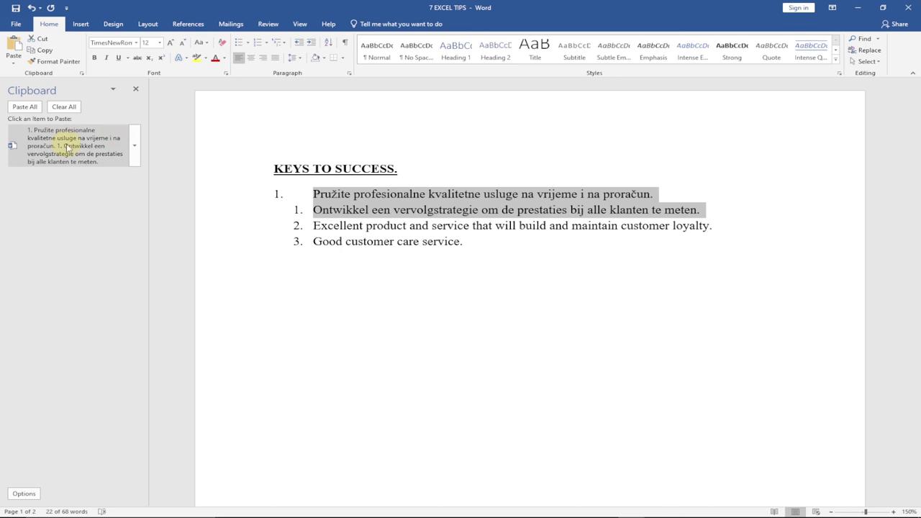
Paste the clipboard entry with the first two list items twice below the list, separated from it by blank space
{"action": "left_click", "coordinate": [465, 244]}
{"action": "key", "text": "Return"}
{"action": "key", "text": "Return"}
{"action": "key", "text": "Return"}
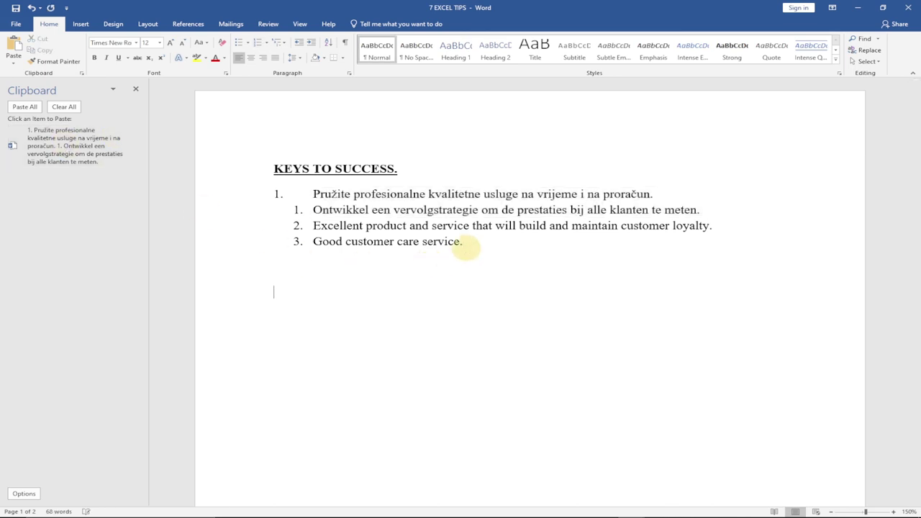
{"action": "left_click", "coordinate": [50, 147]}
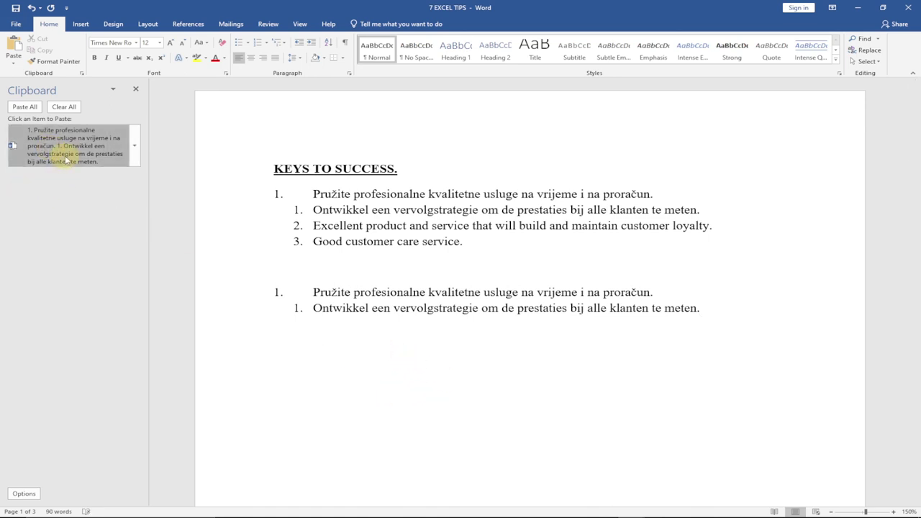
{"action": "left_click", "coordinate": [51, 152]}
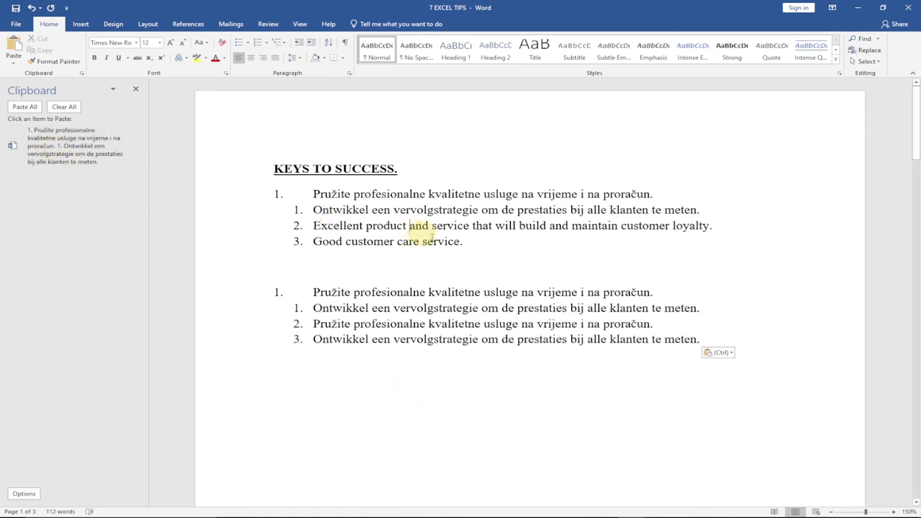
Copy the last two items of the first list and paste them over the selection from the collected clipboard entries
{"action": "left_click_drag", "start_coordinate": [469, 242], "coordinate": [286, 226]}
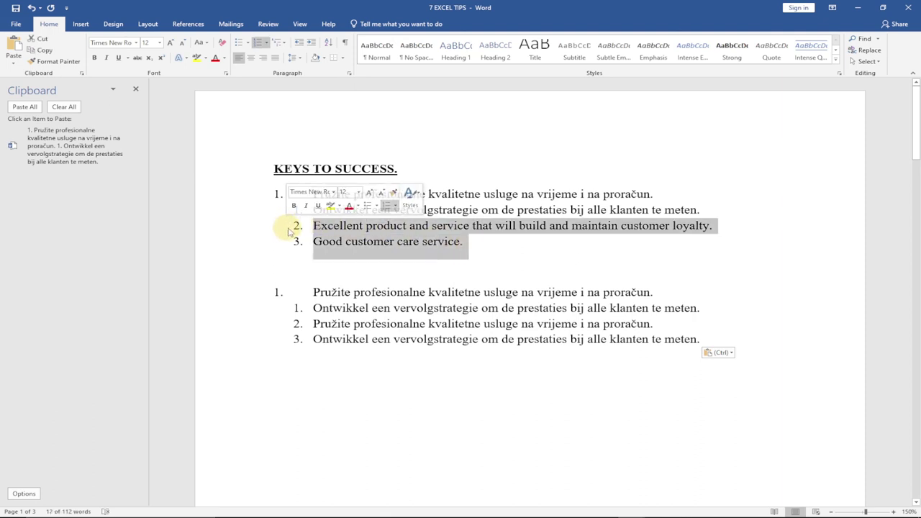
{"action": "key", "text": "ctrl+c"}
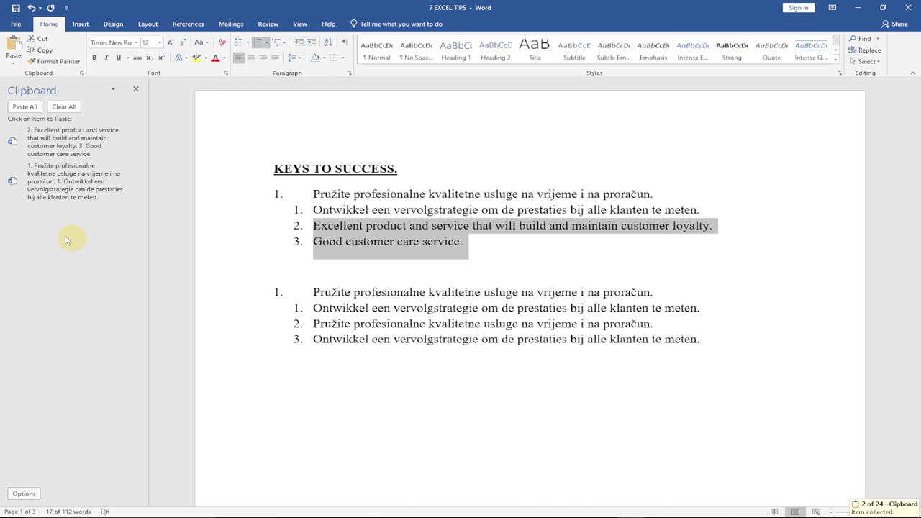
{"action": "left_click", "coordinate": [74, 147]}
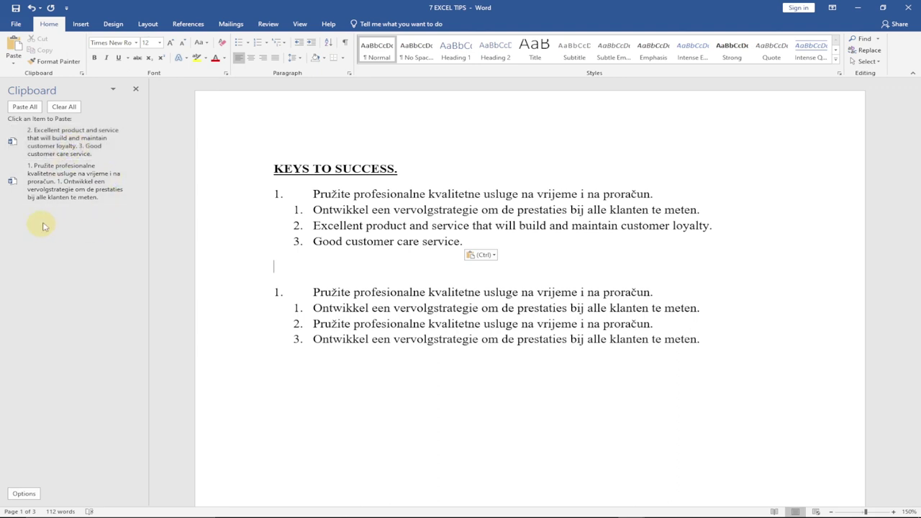
Paste the clipboard entry with the product and customer care items below the second list, separated by blank space
{"action": "left_click", "coordinate": [717, 349]}
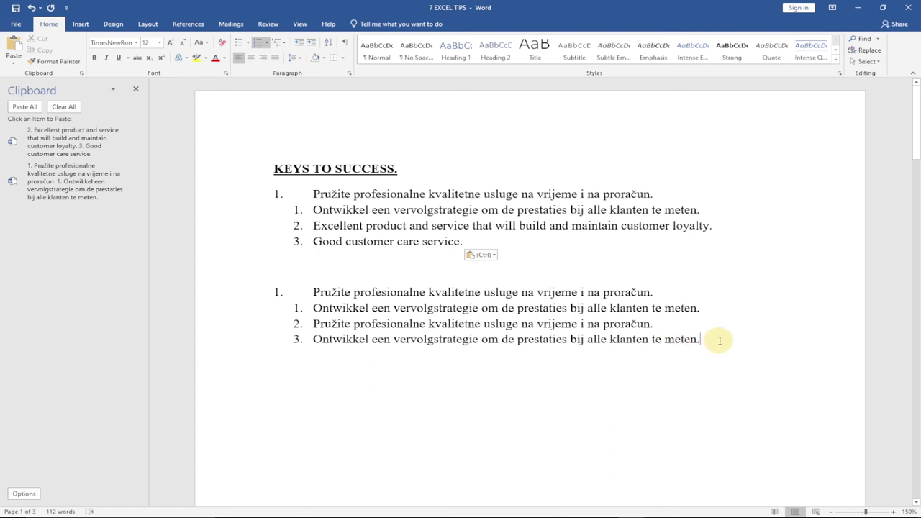
{"action": "key", "text": "Return"}
{"action": "key", "text": "Return"}
{"action": "key", "text": "Return"}
{"action": "left_click", "coordinate": [81, 143]}
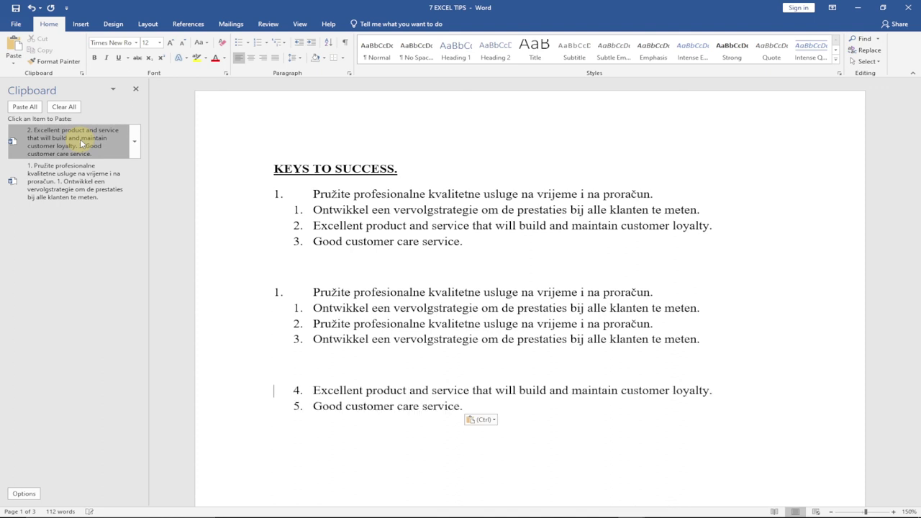